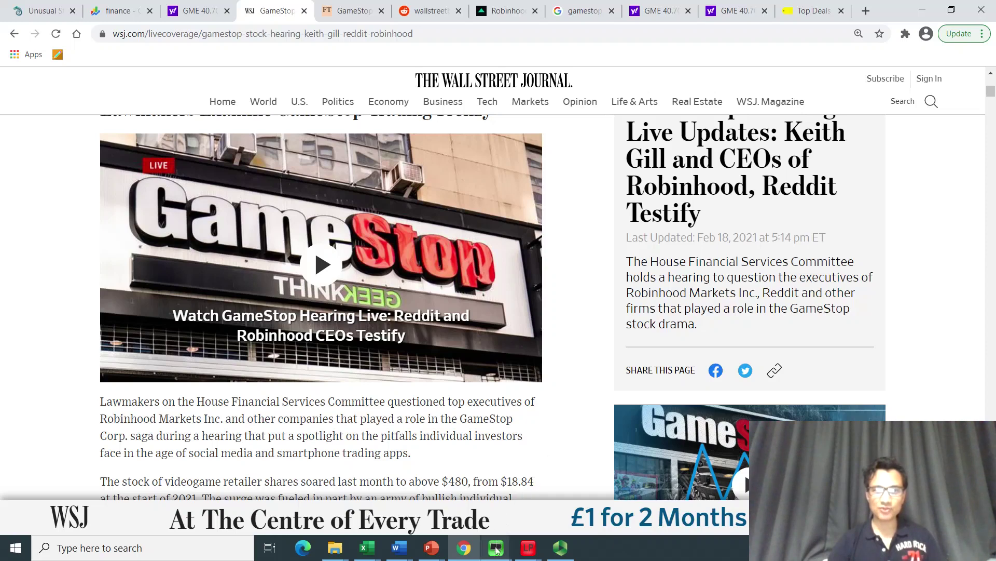
Step: Bring up the 2-BLOOMBERG taskbar preview of the GME one-month chart
mouse_move(497, 549)
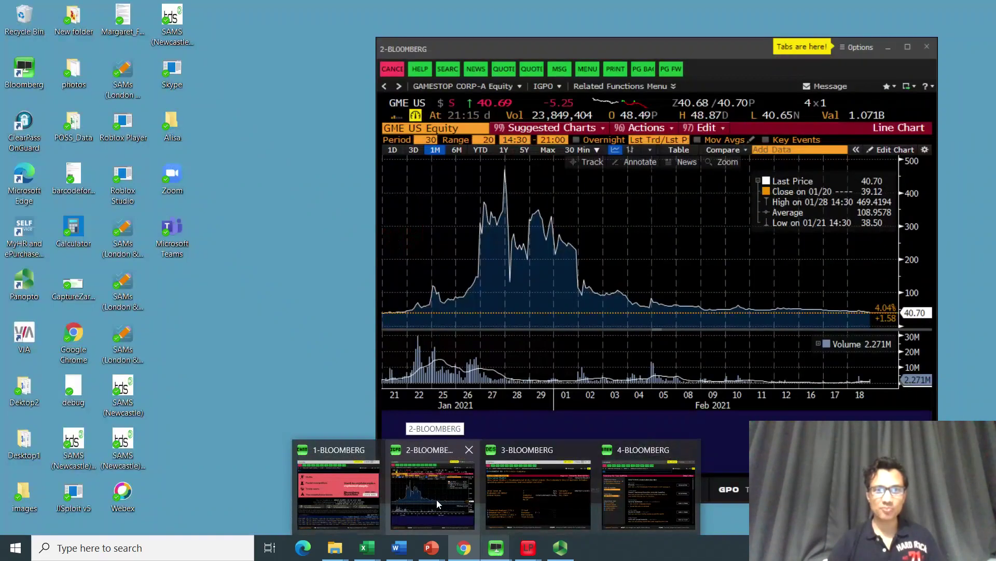
Step: Bring the Bloomberg GME US Equity one-month chart window in front of the article
left_click(437, 499)
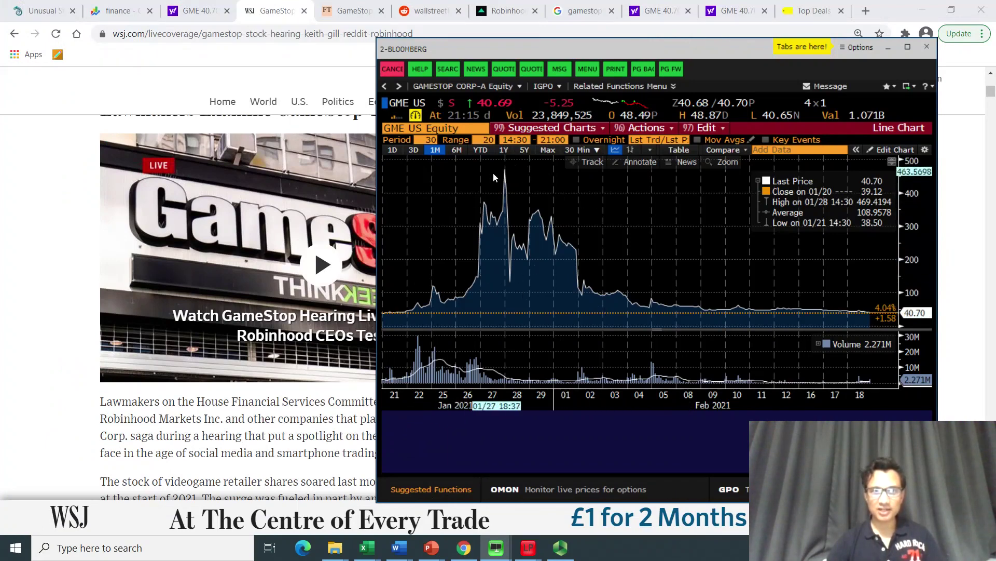
Step: Return to the WSJ hearing article, read further down, then switch to the Bloomberg GME chart
left_click(74, 415)
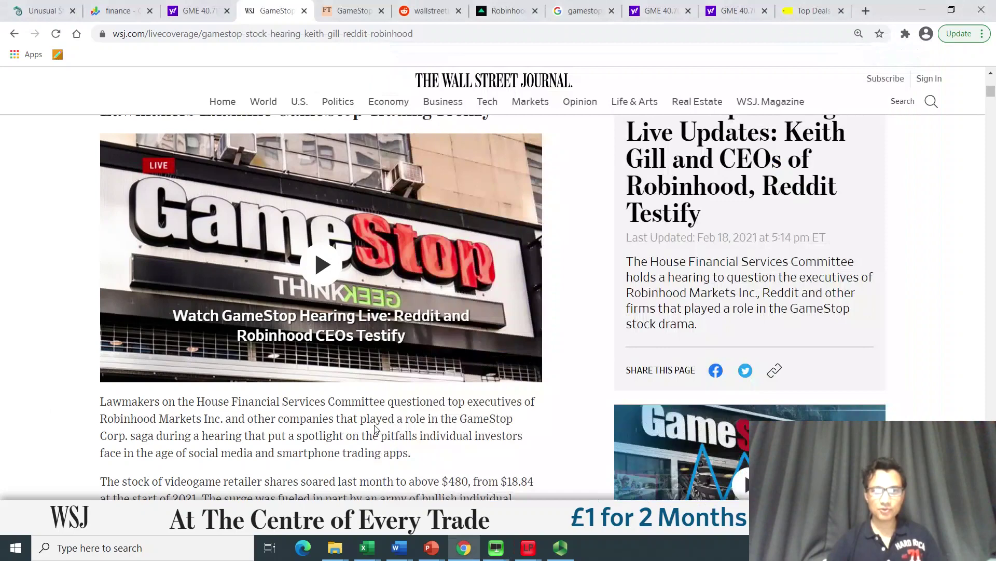
scroll(487, 335, "down", 3)
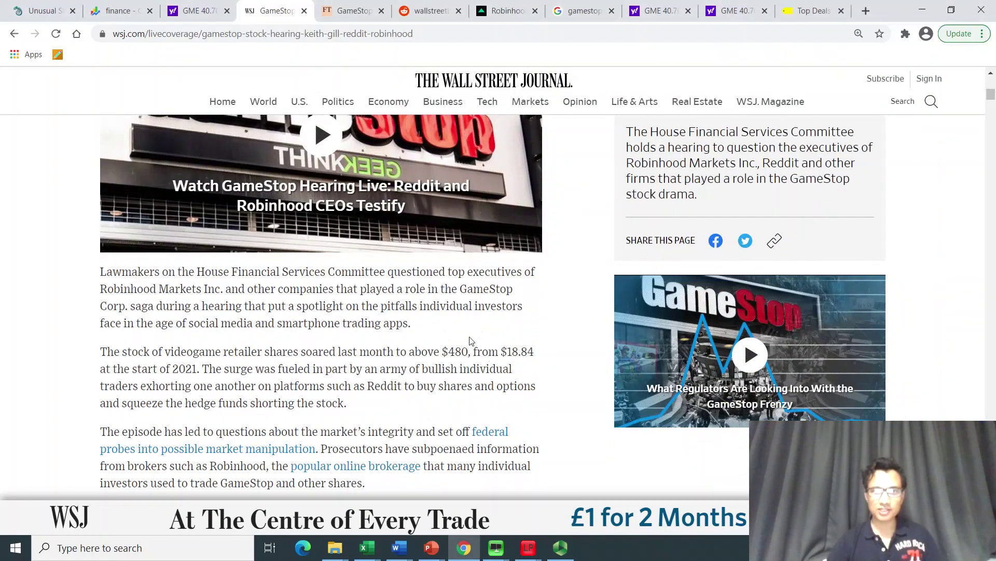
scroll(509, 365, "up", 4)
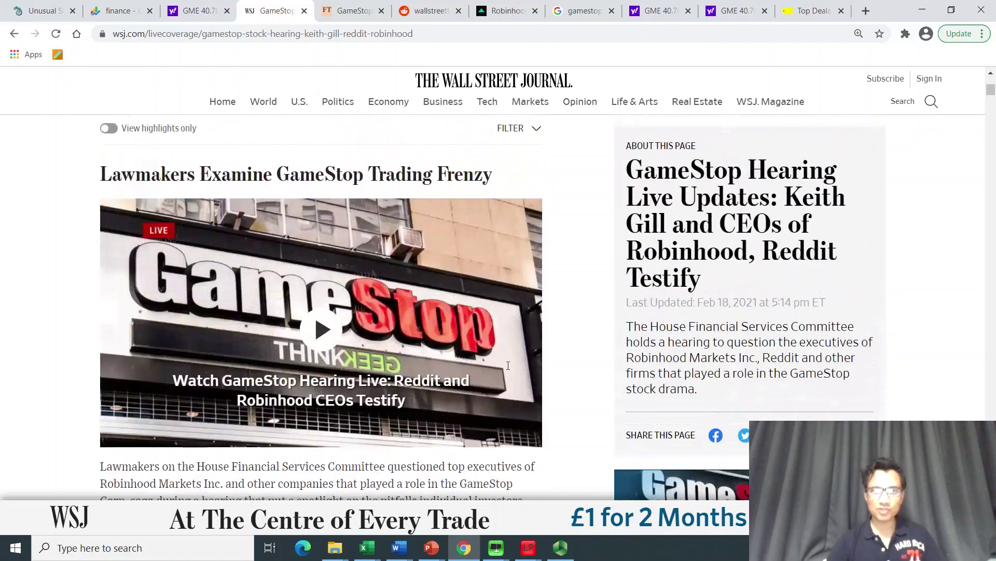
scroll(508, 365, "down", 1)
scroll(508, 367, "up", 1)
scroll(508, 369, "down", 1)
scroll(508, 369, "down", 2)
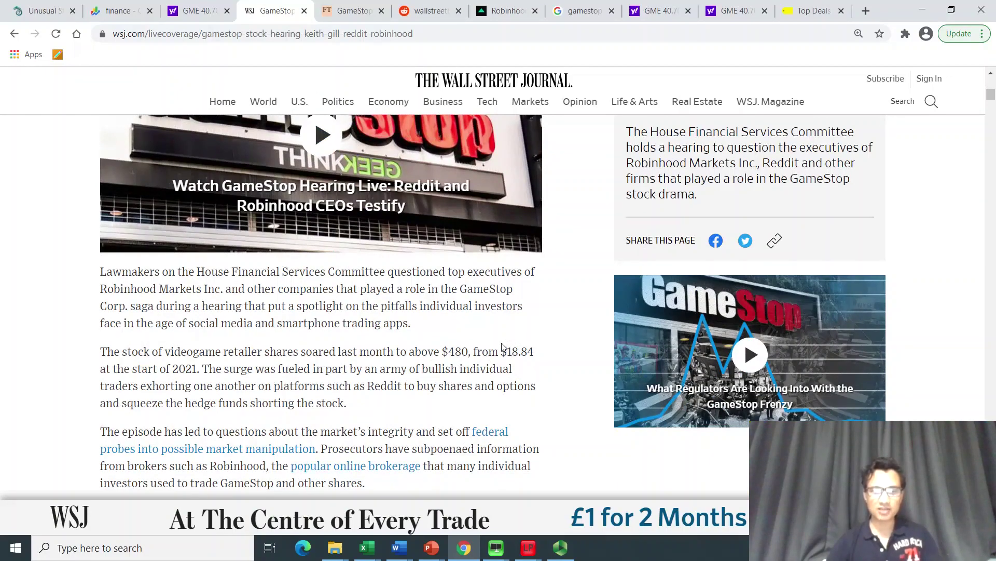
key("alt+Tab")
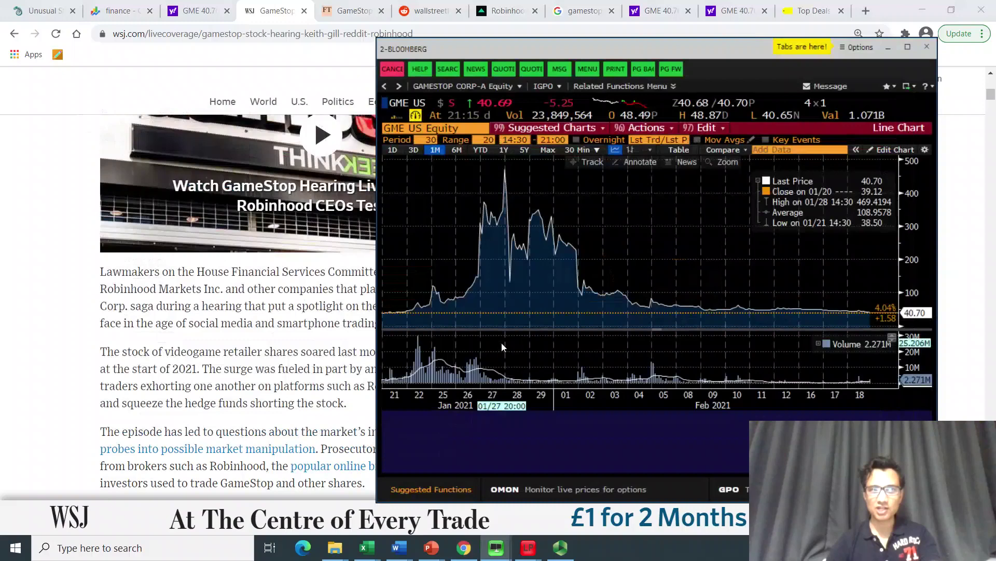
Step: Switch from the Bloomberg GME chart back to the WSJ hearing article in Chrome
key("alt+Tab")
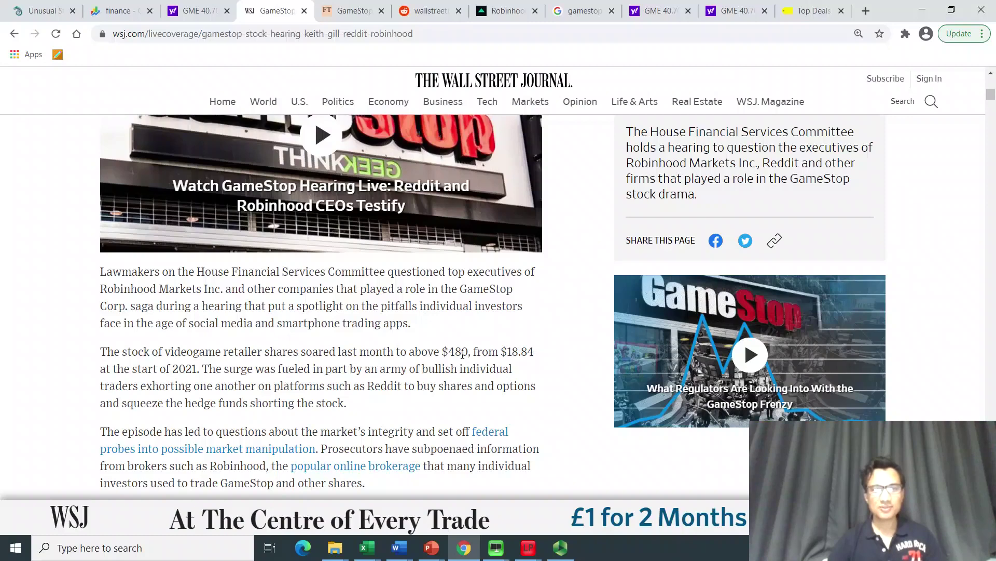
Step: Scroll back up the WSJ GameStop hearing article
scroll(463, 354, "up", 1)
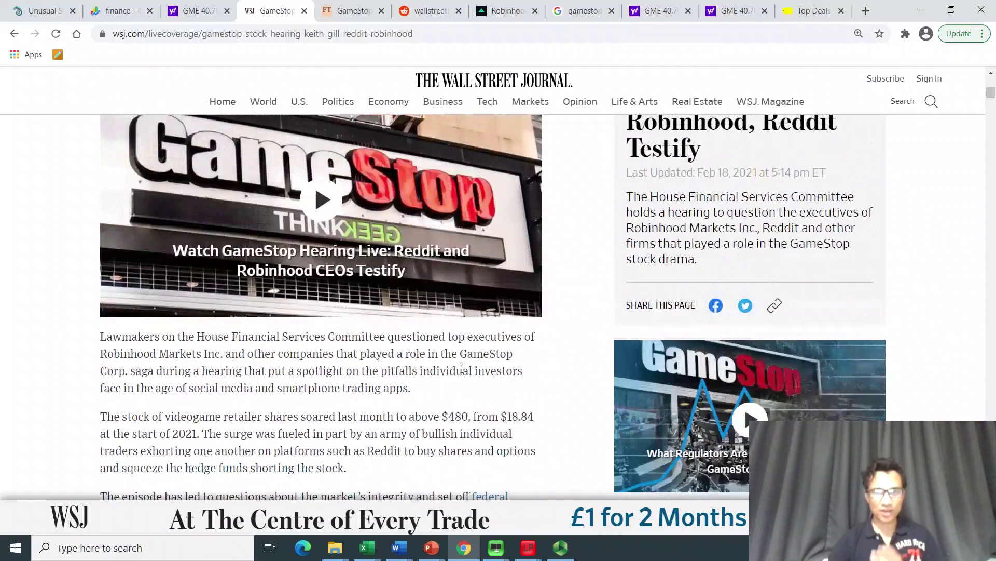
scroll(463, 354, "up", 1)
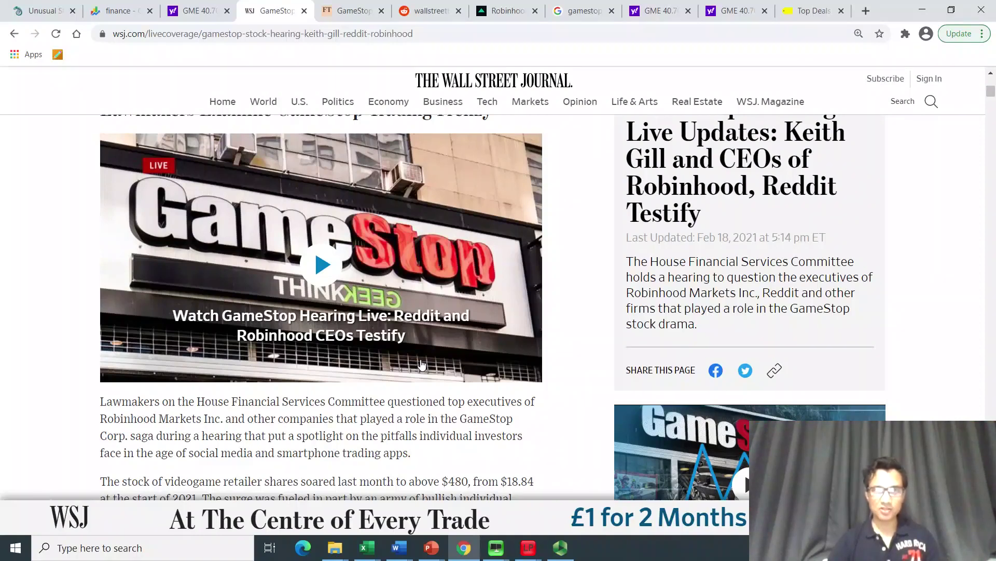
left_click(737, 11)
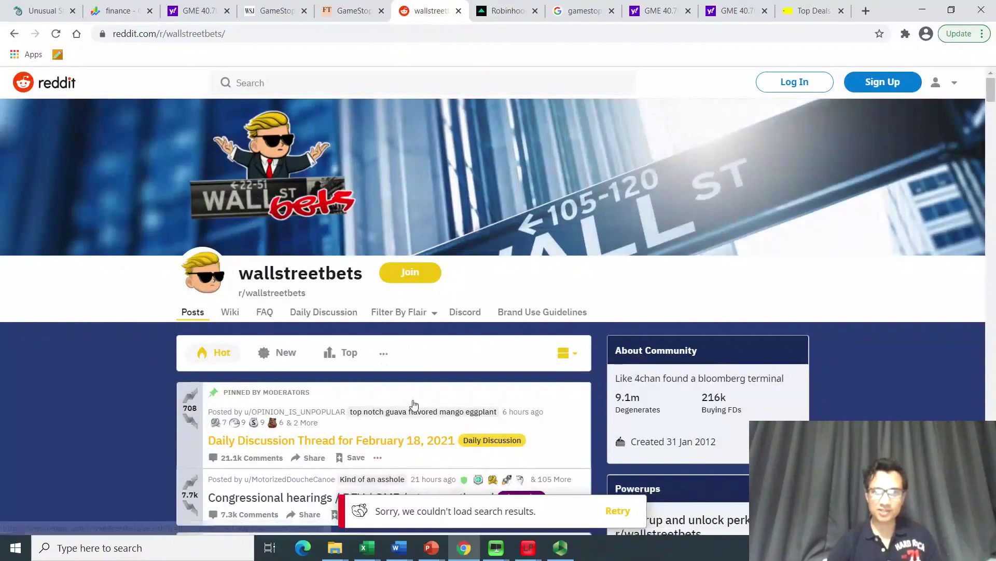
Step: Browse the r/wallstreetbets feed of pinned and GME hearing posts
scroll(414, 399, "down", 2)
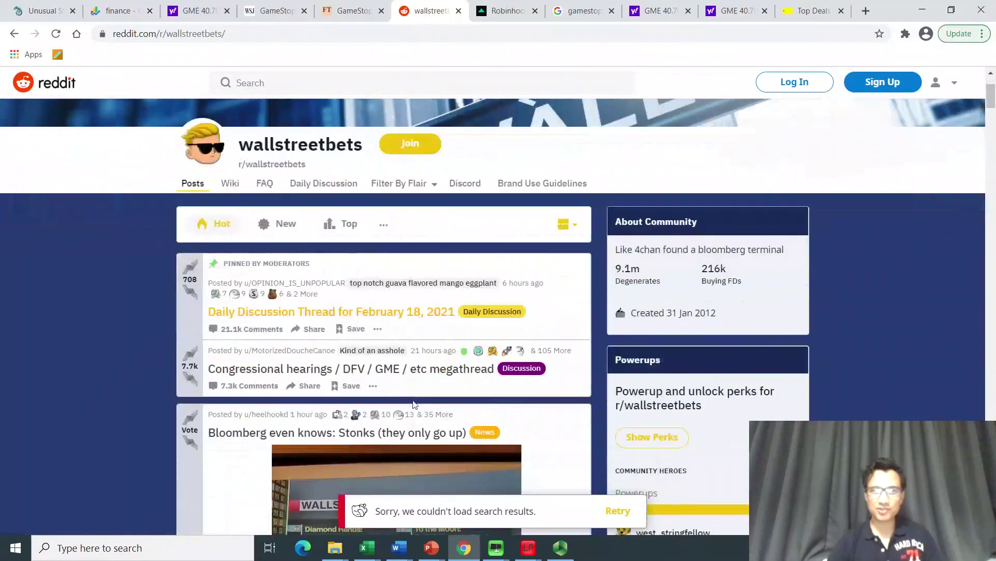
scroll(414, 404, "down", 1)
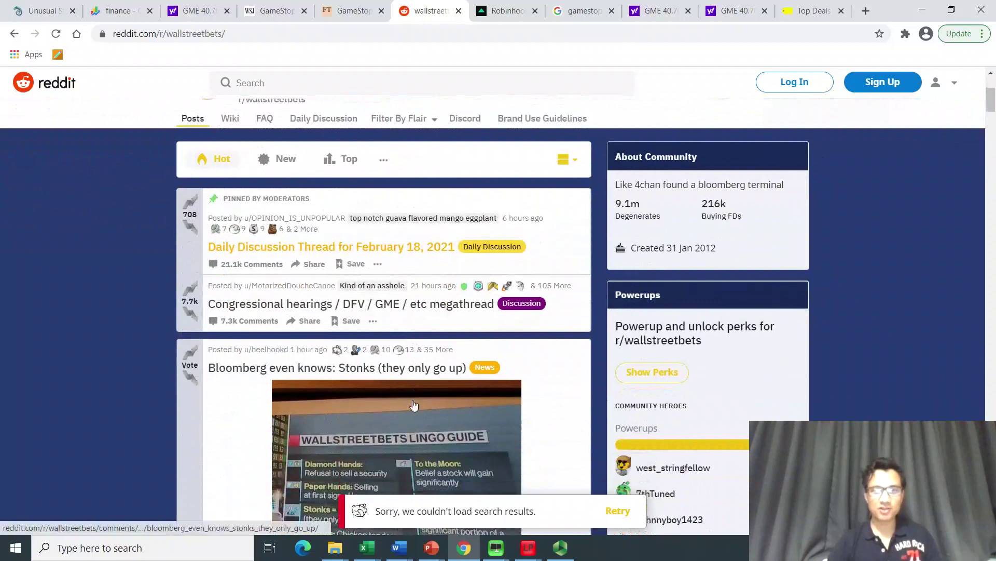
scroll(414, 403, "up", 2)
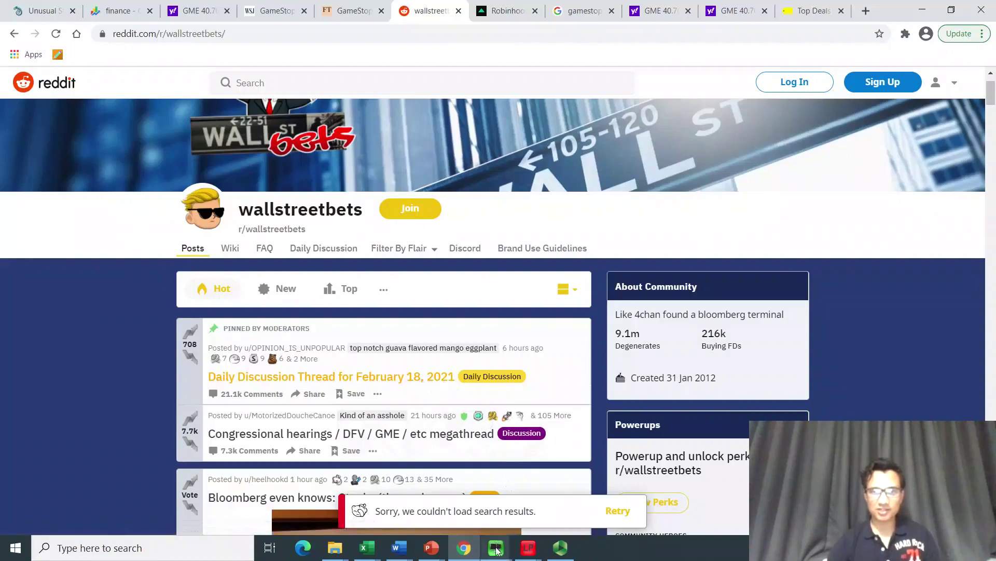
mouse_move(496, 550)
left_click(440, 499)
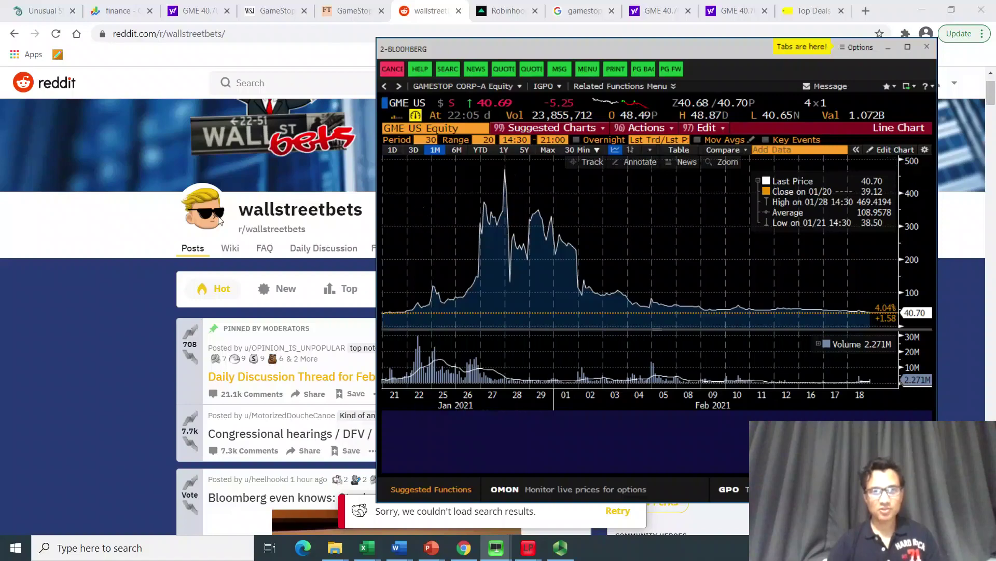
left_click(98, 304)
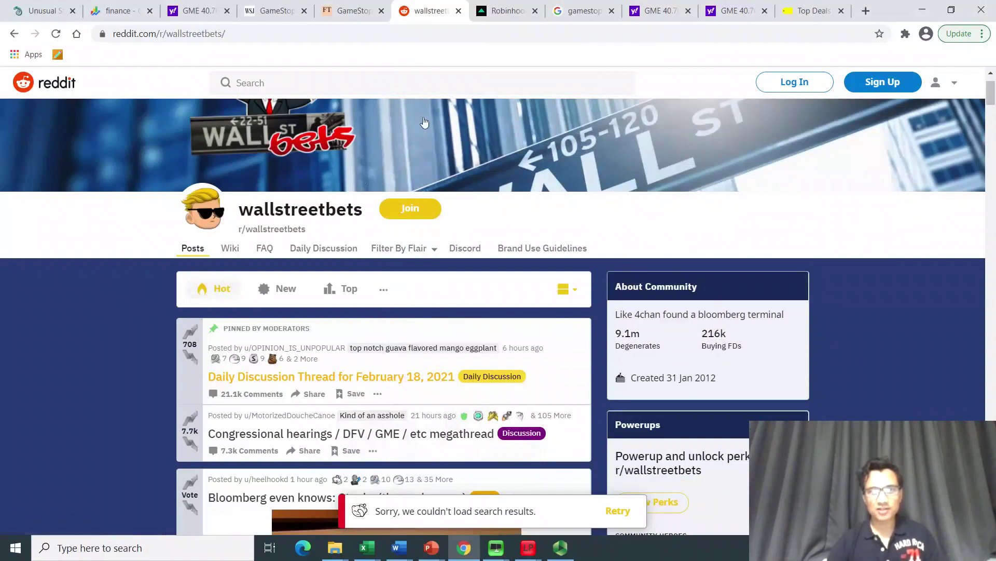
Step: Open the CNN Business 'He would be alive today' Robinhood article and briefly highlight its headline
left_click(508, 12)
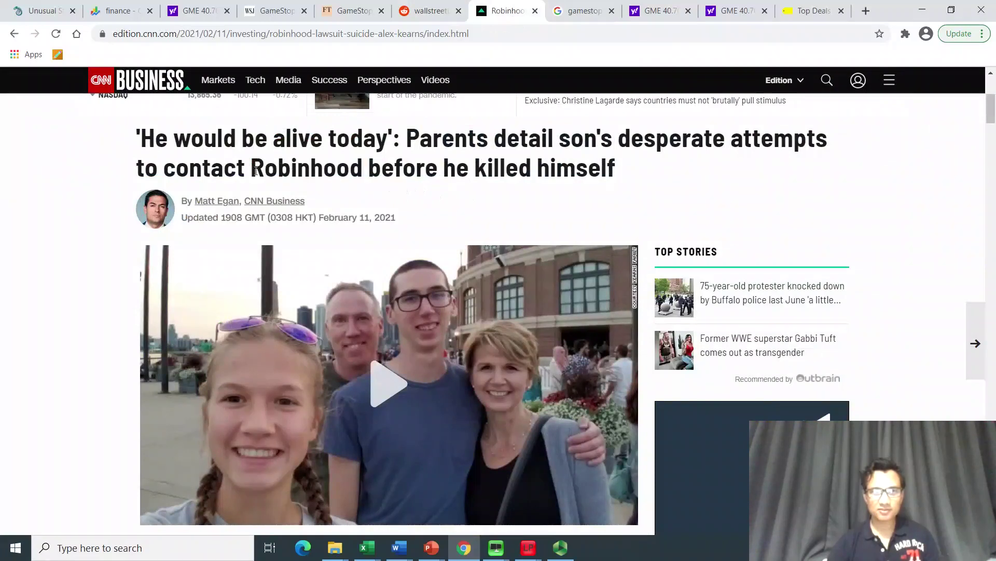
left_click_drag(252, 170, 378, 170)
left_click(438, 198)
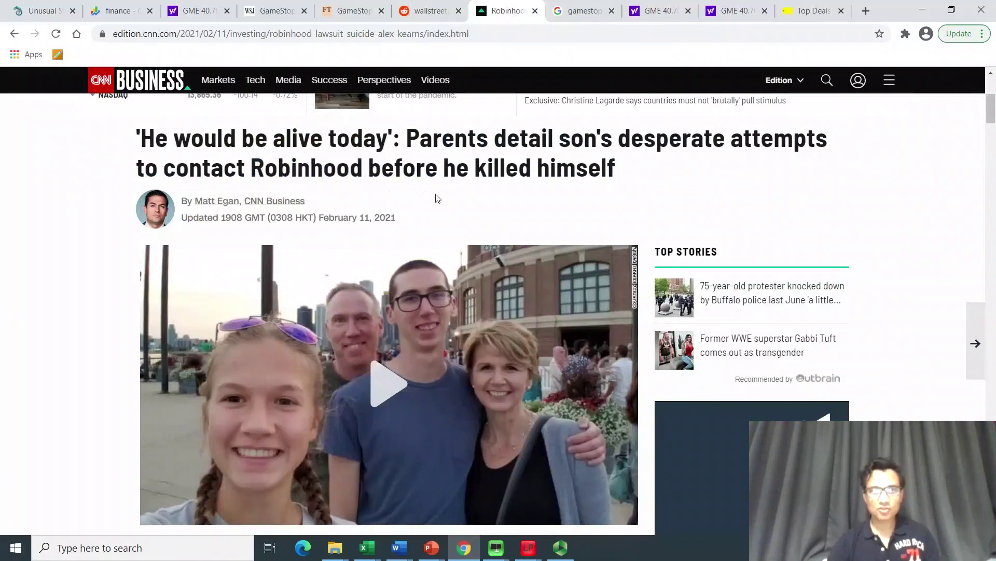
Step: Show the FT live article on the Robinhood CEO's apology and scroll down slightly
left_click(347, 14)
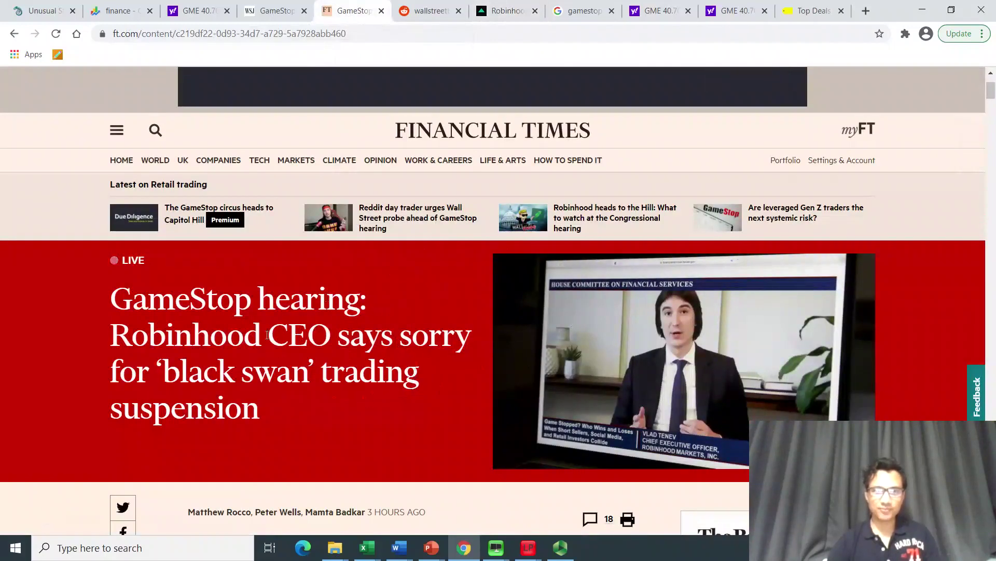
scroll(390, 308, "down", 1)
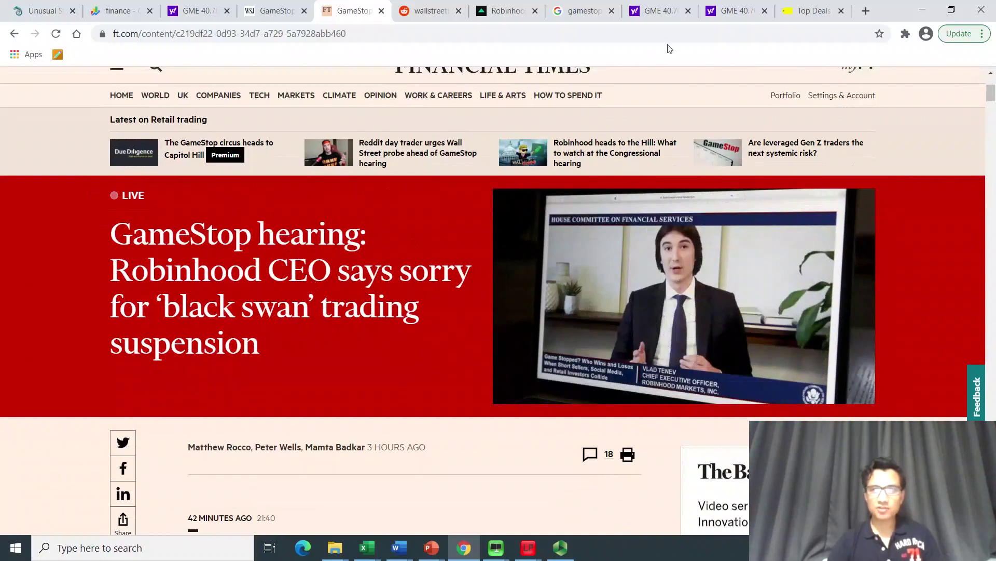
Step: Switch to the Yahoo Finance GME tab and zoom the 1D intraday chart in and out
left_click(735, 14)
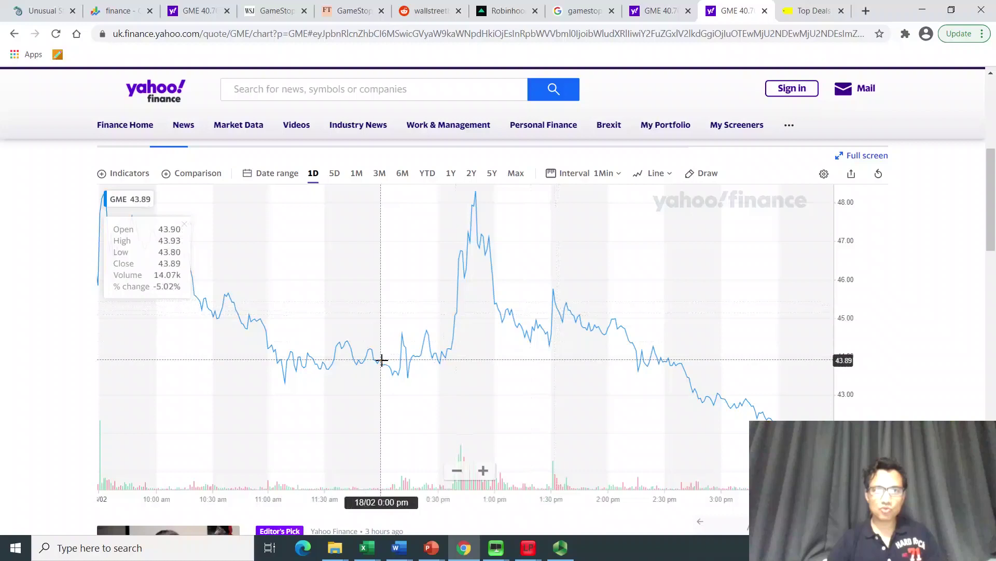
scroll(381, 359, "up", 3)
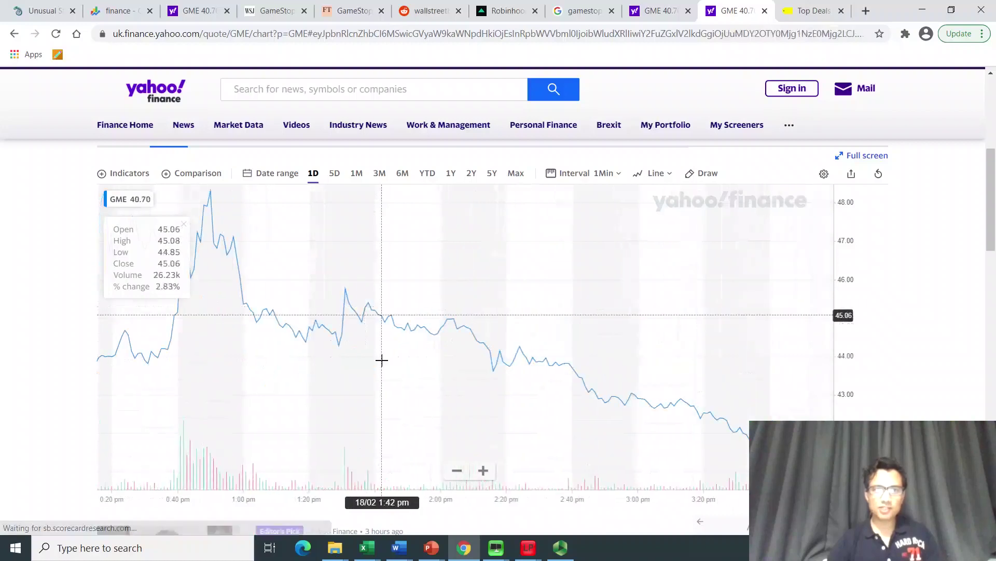
scroll(381, 359, "down", 3)
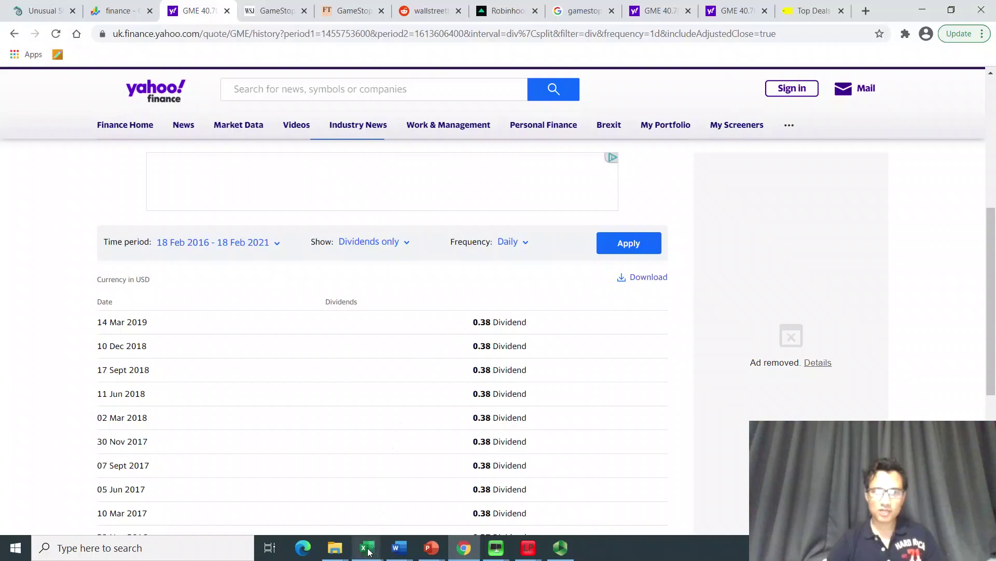
mouse_move(496, 548)
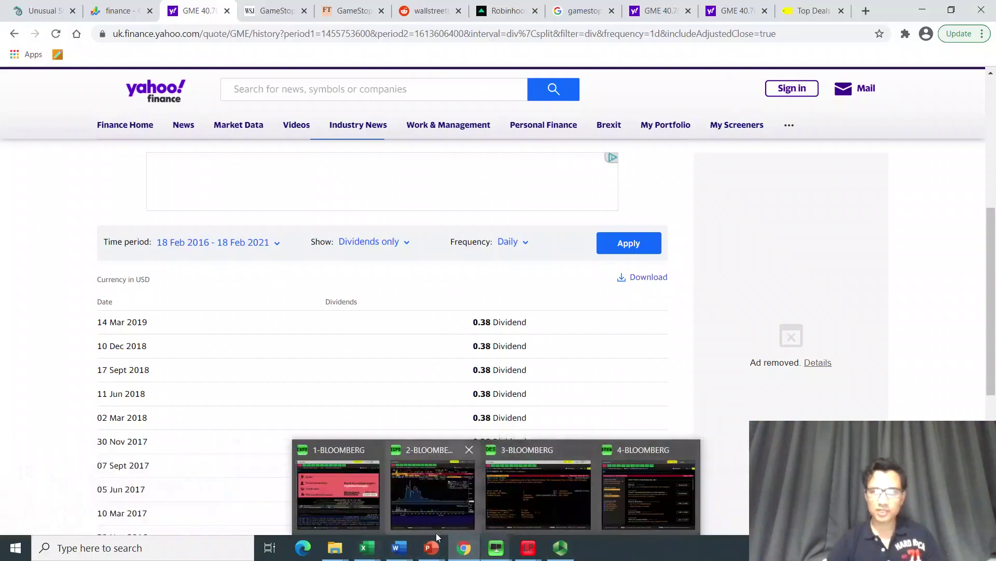
mouse_move(367, 548)
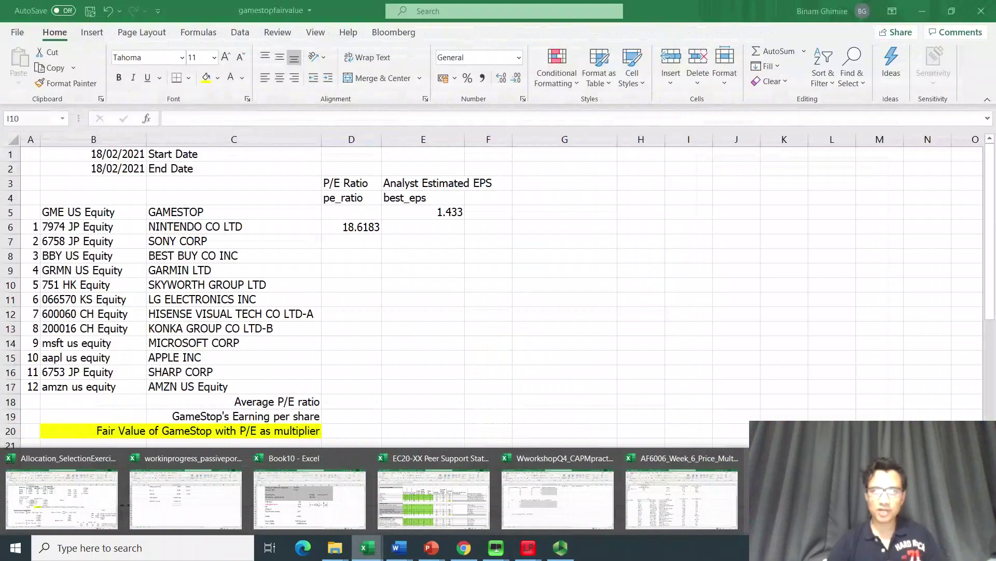
Step: Switch to the gamestopfairvalue workbook and select cell E20 beside the fair value label
left_click(805, 498)
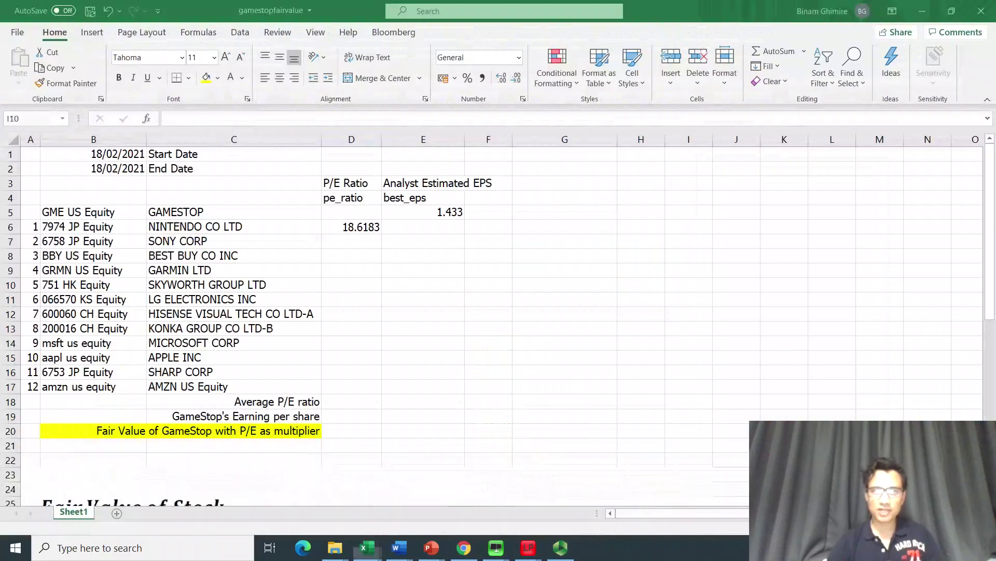
scroll(462, 343, "down", 2)
left_click(460, 344)
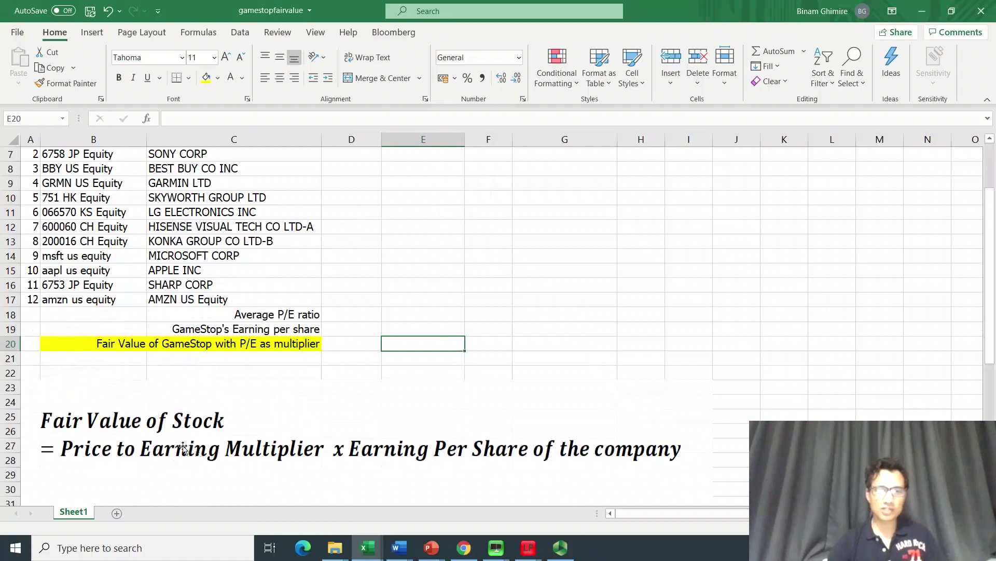
scroll(182, 447, "down", 1)
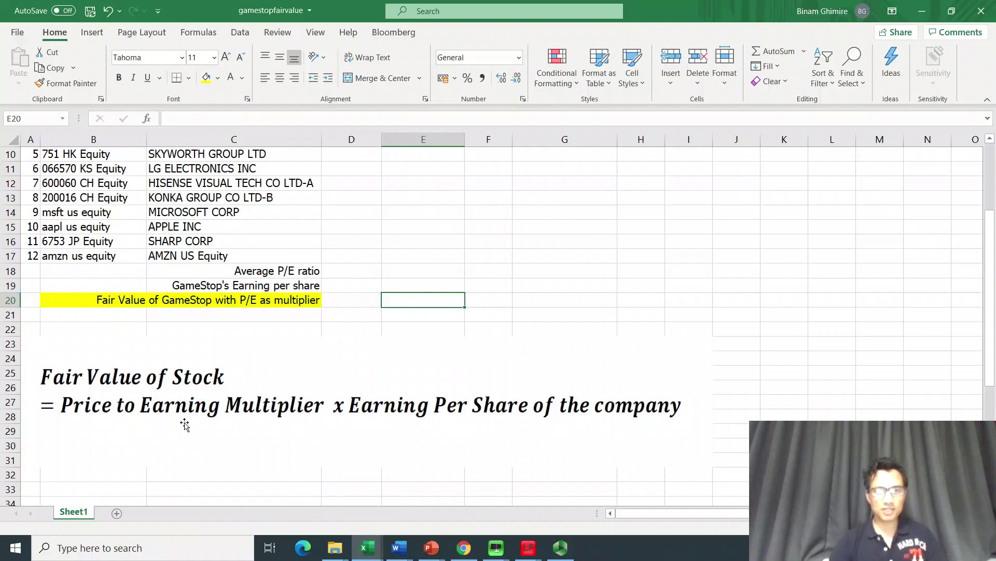
scroll(185, 424, "up", 3)
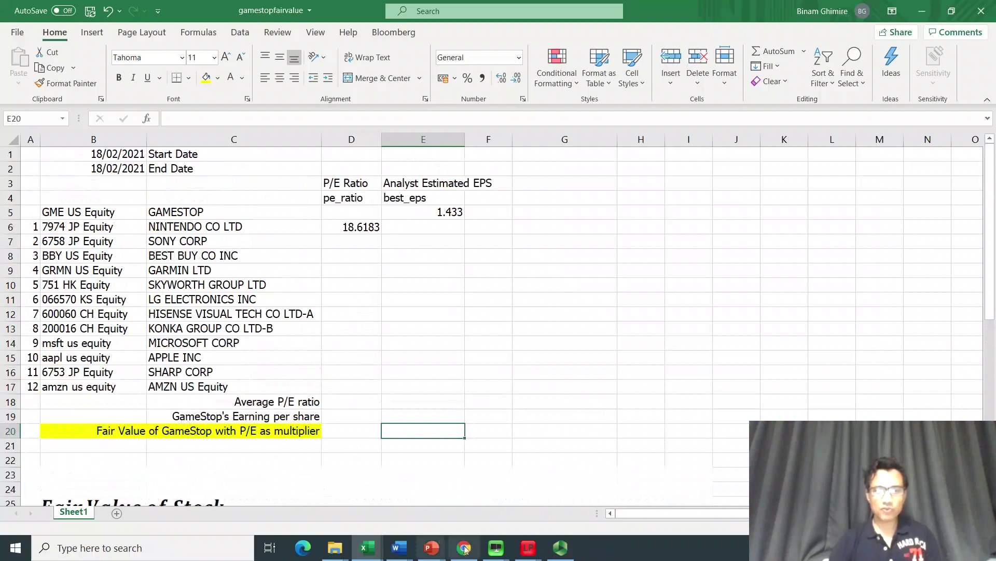
Step: In Google Finance, search 'games' and open GameStop Corp.'s NYSE: GME stock page
mouse_move(464, 547)
left_click(442, 504)
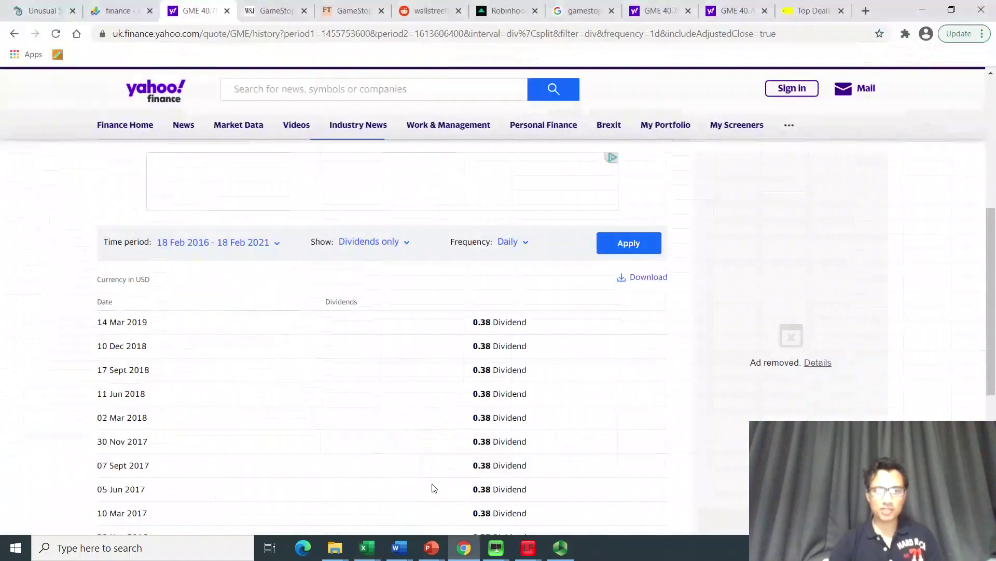
left_click(112, 12)
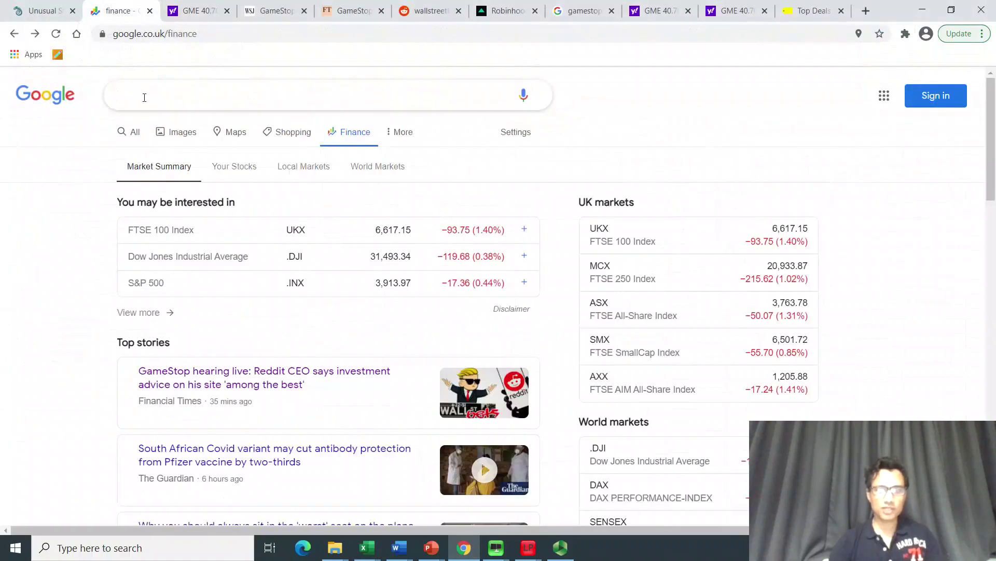
left_click(144, 97)
type("games")
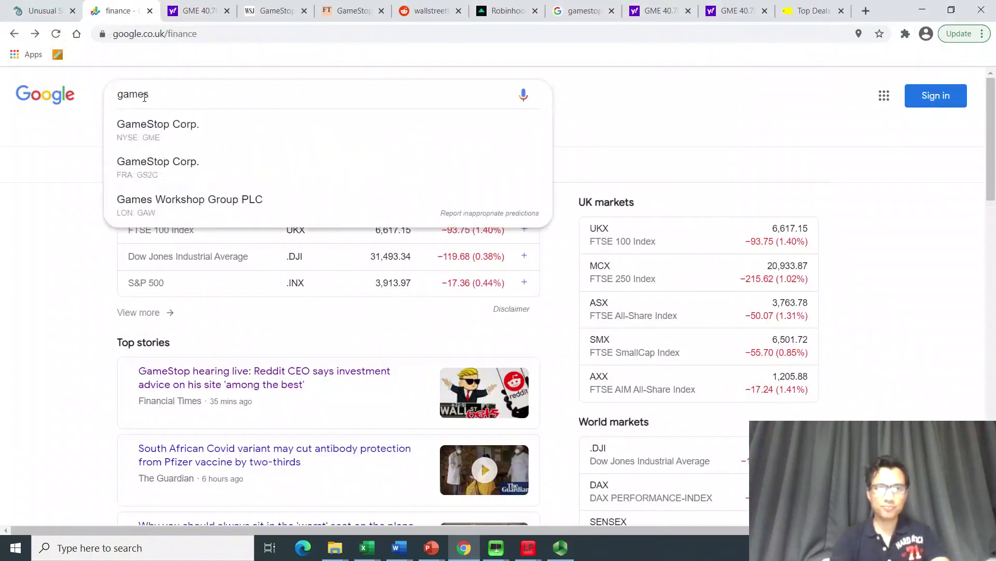
left_click(154, 136)
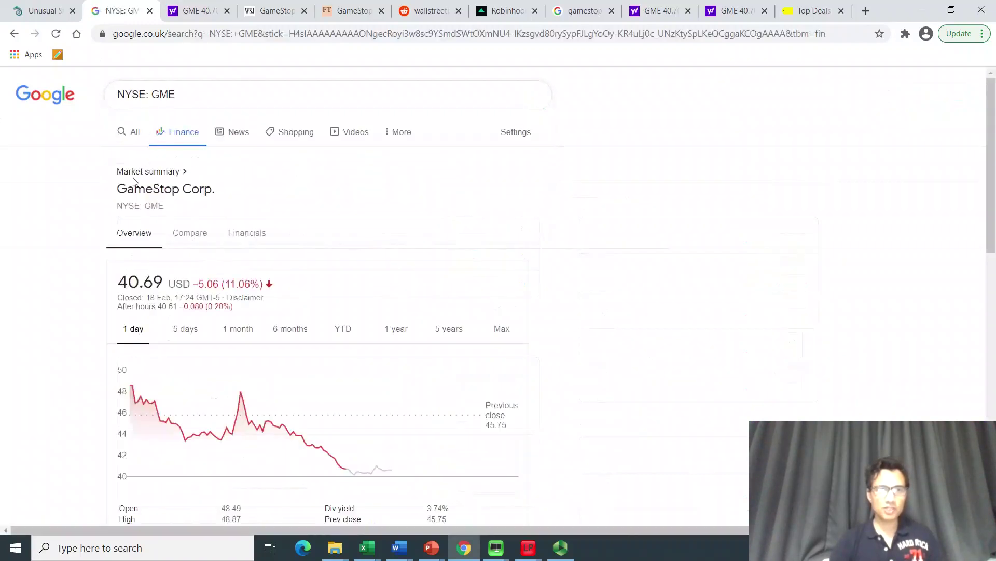
Step: Open GameStop's Compare view and scroll down to related shares like Best Buy and Walmart
left_click(192, 234)
scroll(191, 301, "down", 1)
scroll(191, 304, "down", 1)
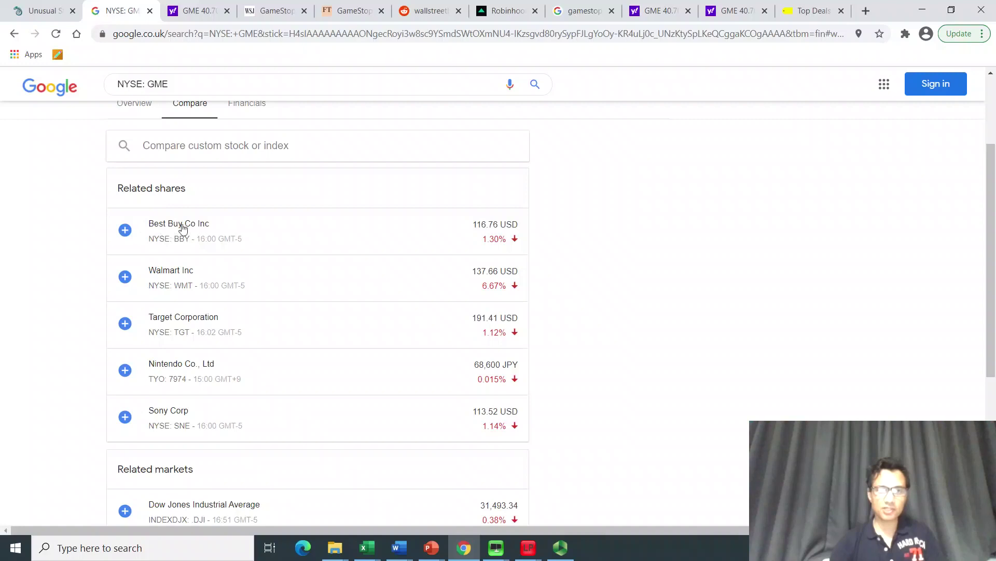
Step: Glance at the Best Buy Top Deals tab, return to the NYSE: GME tab, then go back to Excel
left_click(807, 12)
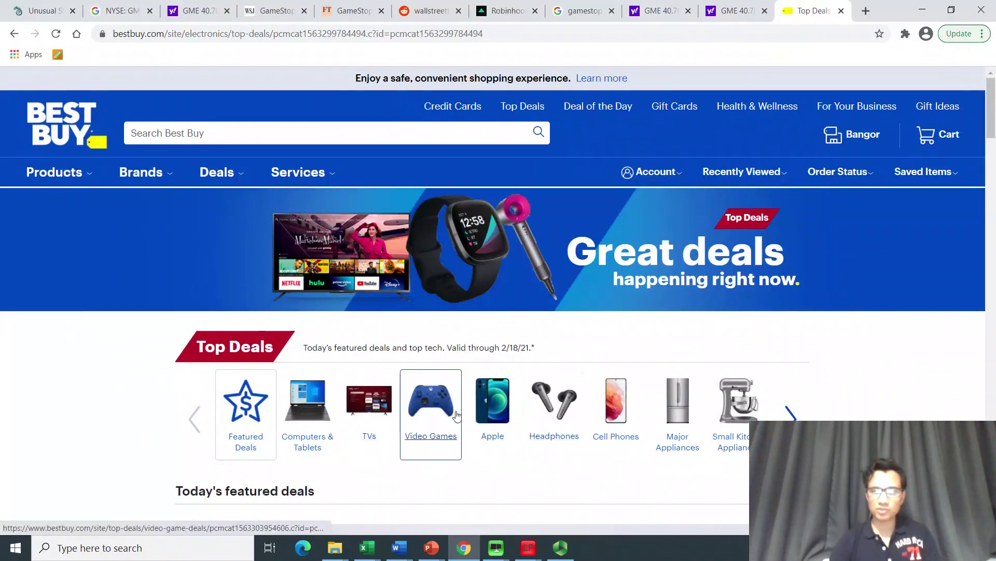
left_click(123, 12)
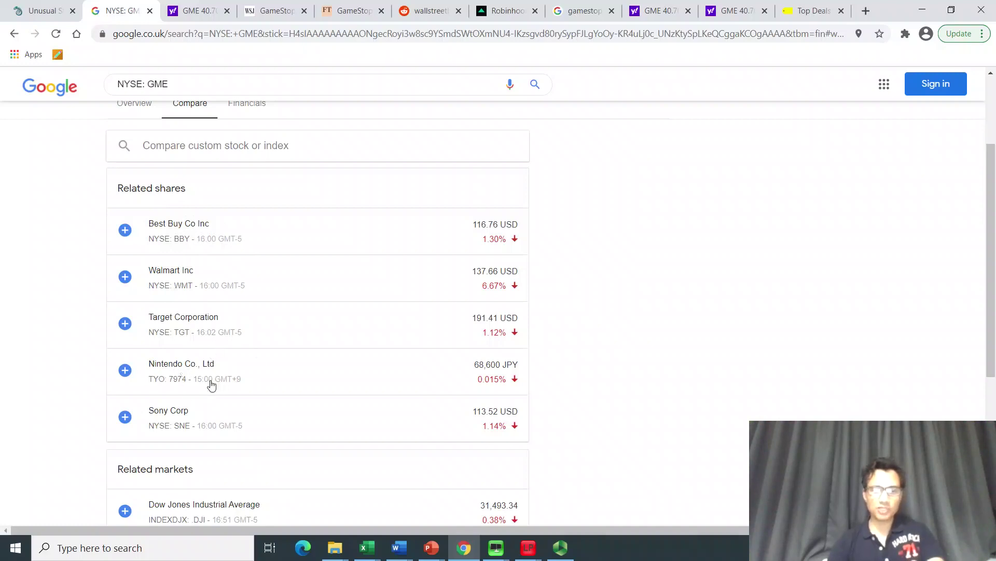
key("alt+Tab")
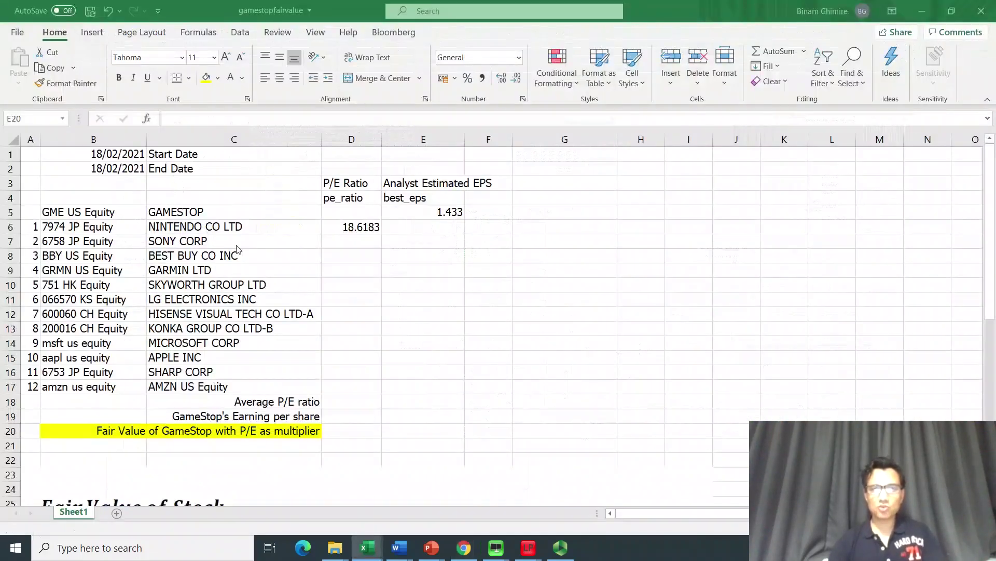
Step: Check the Bloomberg BDP formulas behind the peer company names in column C
left_click(192, 242)
left_click(193, 226)
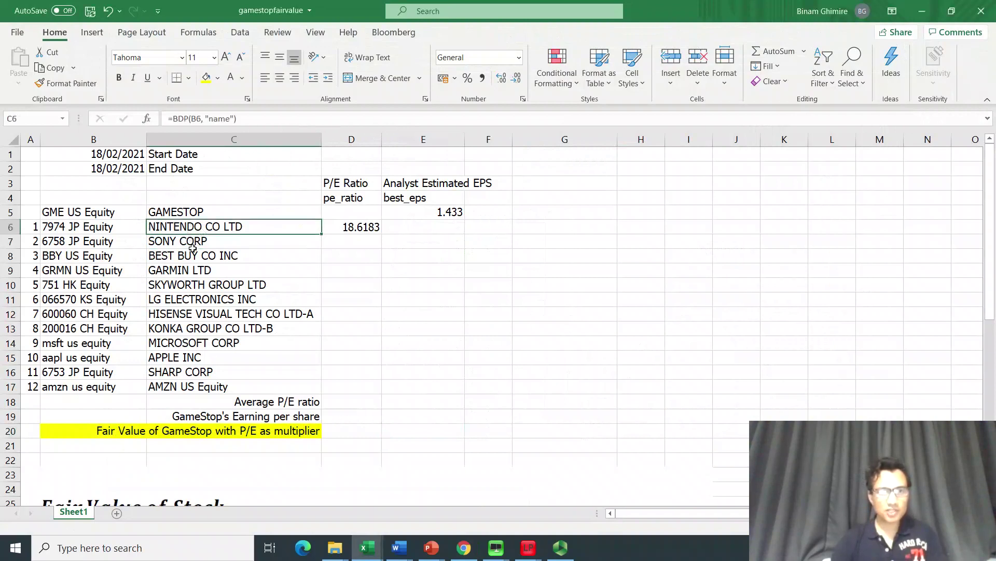
left_click(192, 255)
left_click(192, 285)
left_click(198, 330)
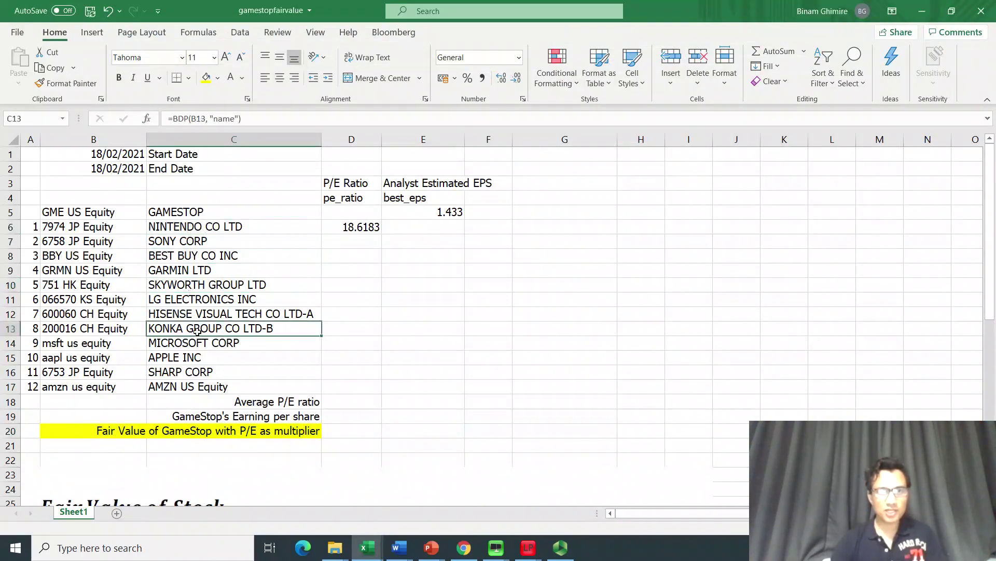
Step: Inspect the D3 P/E heading and Nintendo's 18.6183 BDH formula in D6, then return to Chrome
left_click(351, 183)
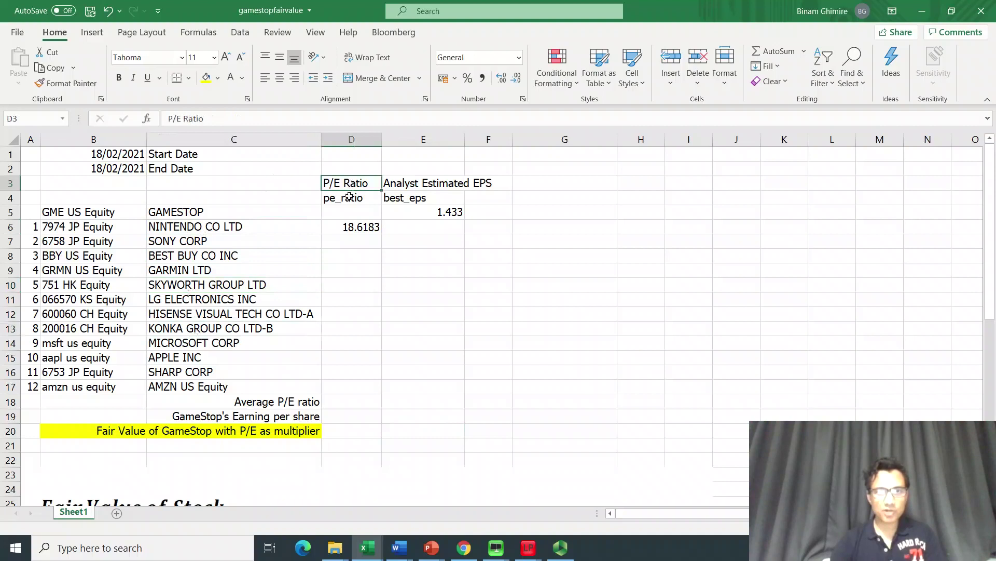
left_click(208, 227)
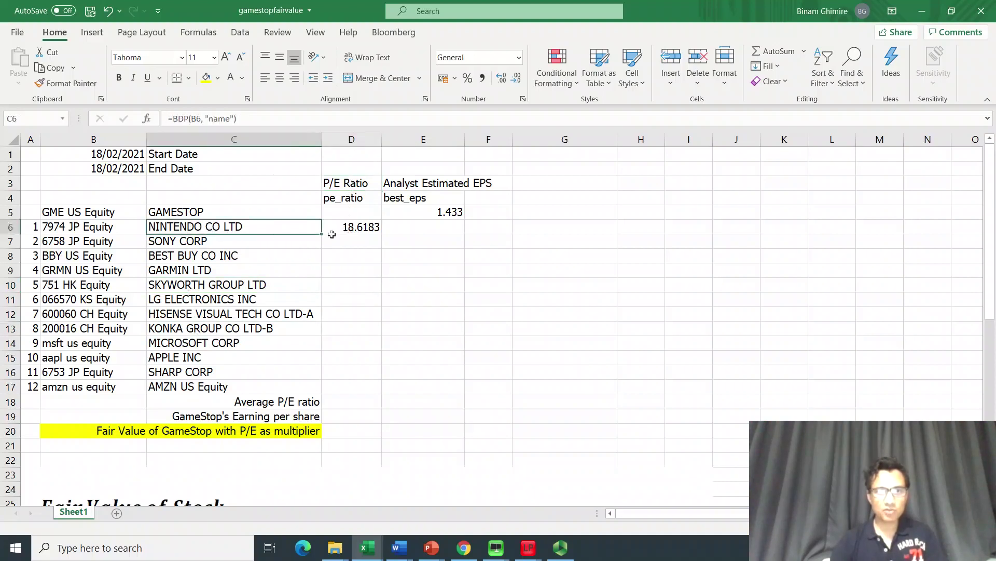
left_click(355, 228)
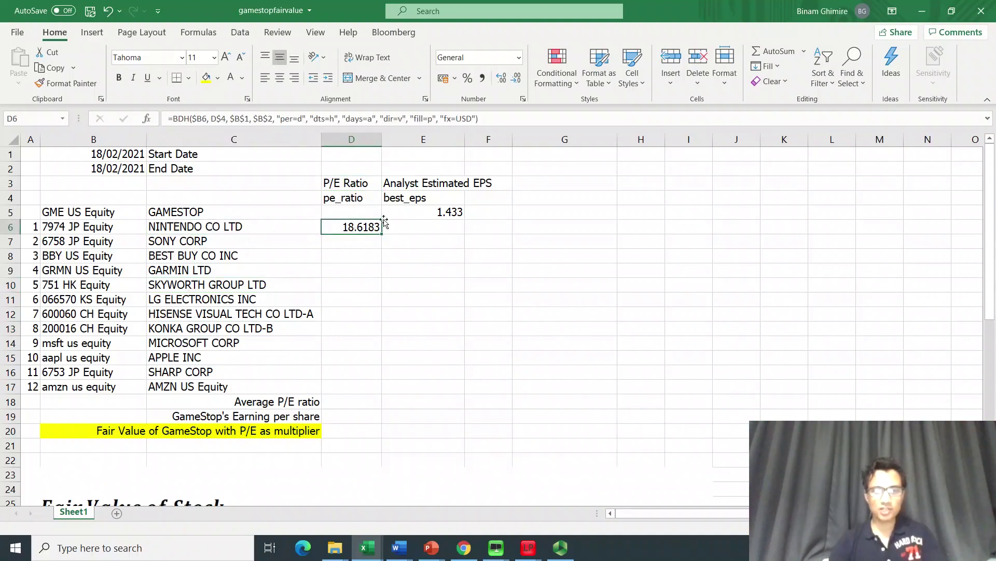
key("alt+Tab")
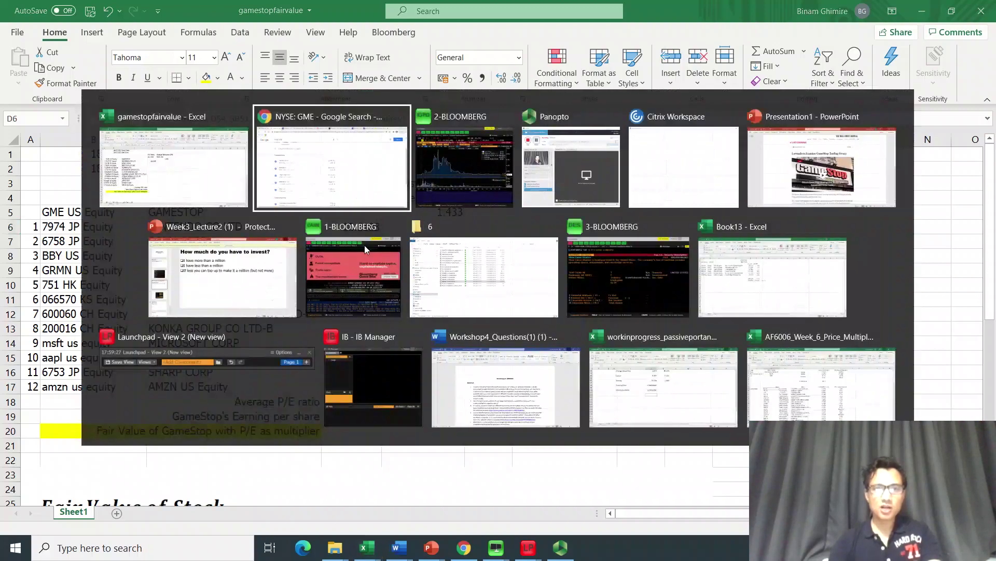
Step: Add Nintendo to the GameStop comparison and scroll to its P/E ratio of about 18.62
scroll(236, 240, "up", 3)
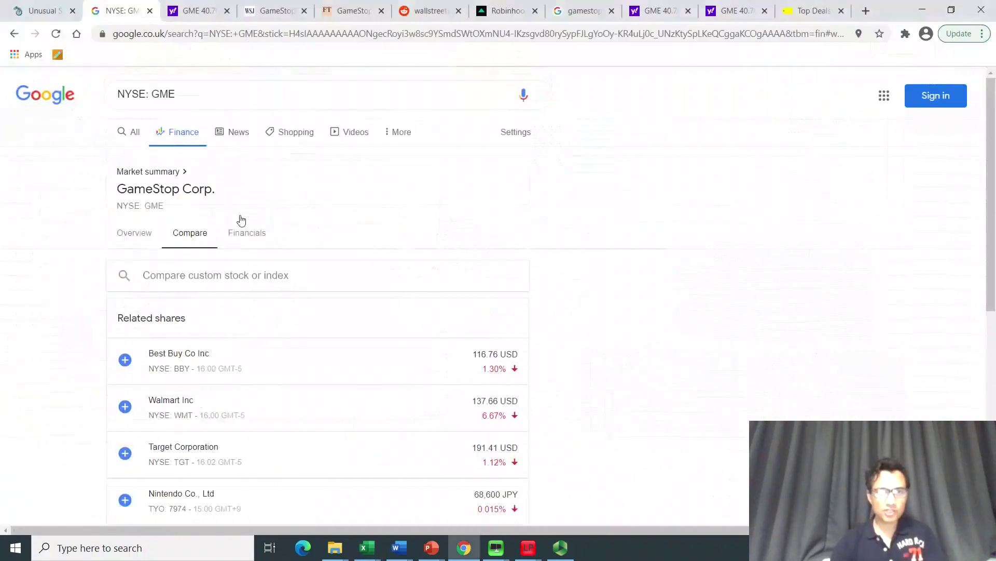
scroll(210, 208, "down", 3)
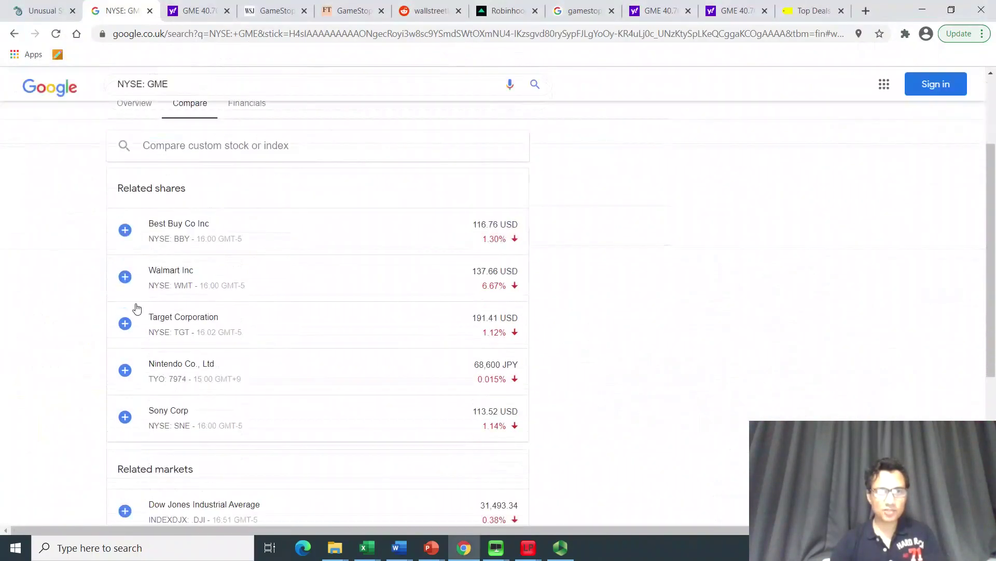
left_click(185, 369)
scroll(187, 368, "down", 4)
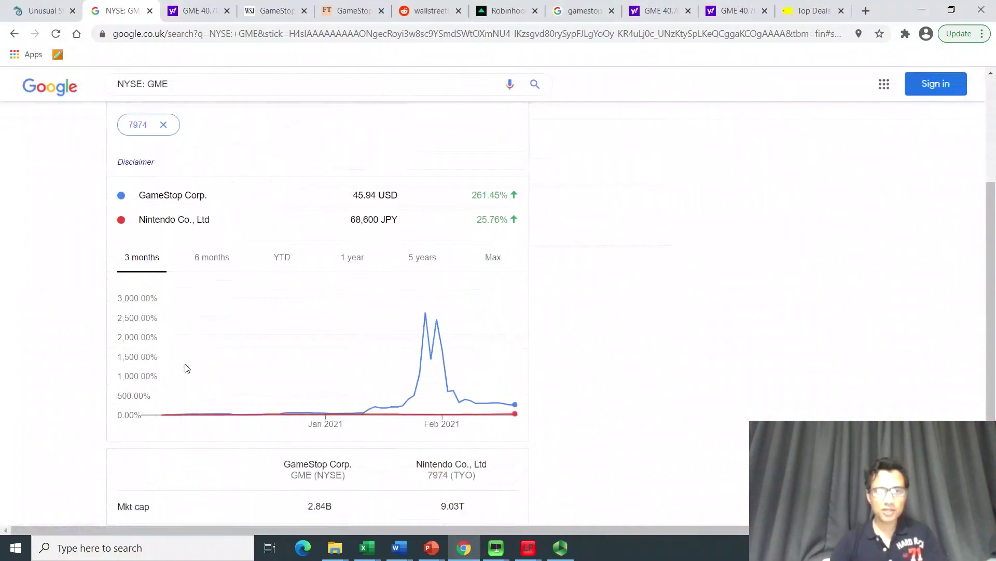
scroll(188, 368, "down", 3)
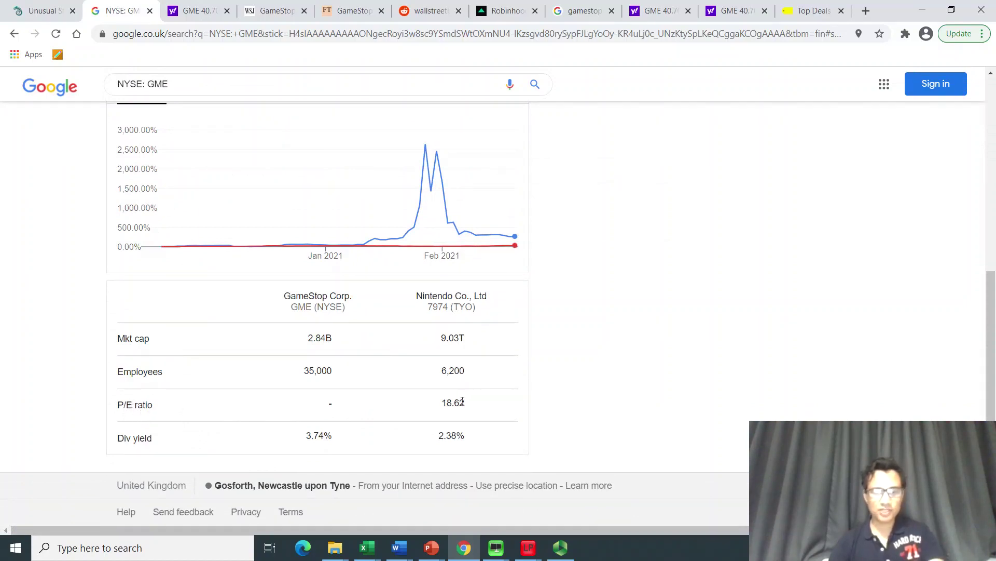
key("alt+Tab")
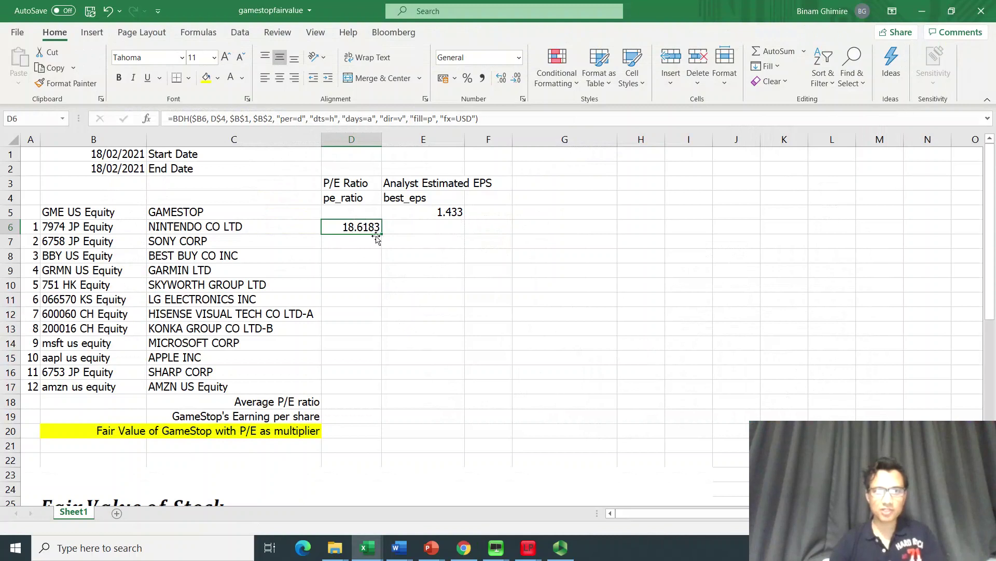
Step: Select Sony's empty P/E cell D7, recheck the Nintendo comparison, then return to Excel
left_click(399, 273)
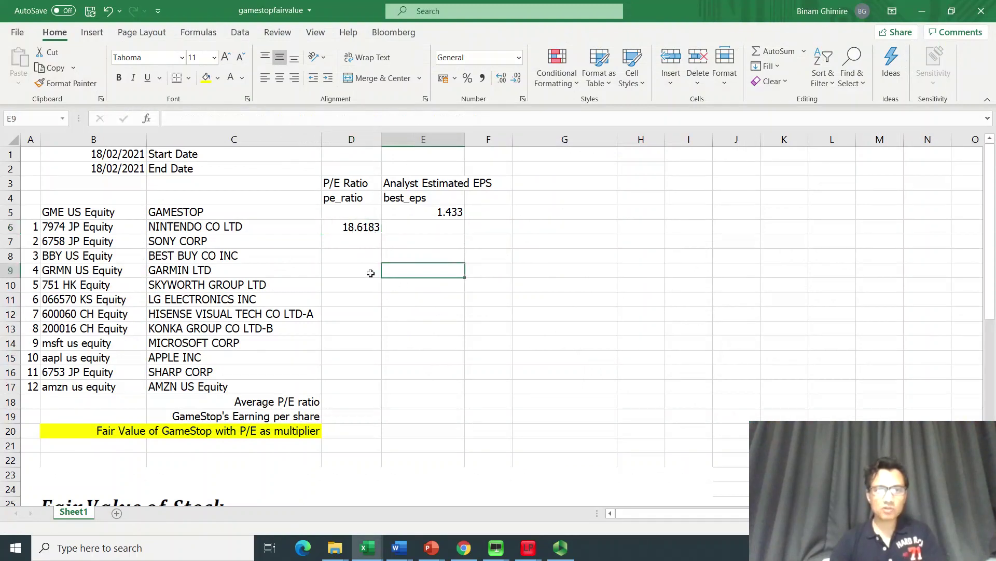
left_click(348, 244)
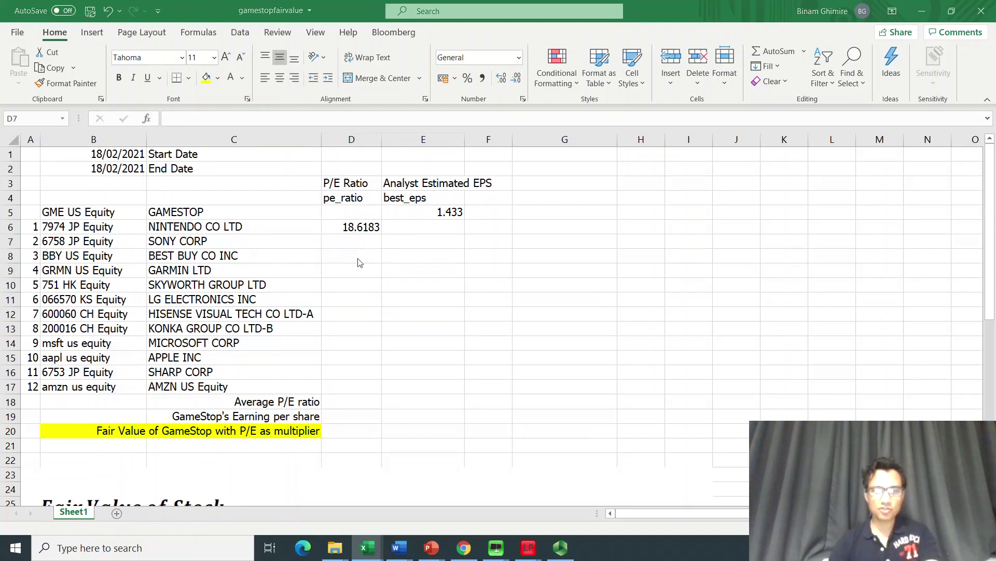
key("alt+Tab")
scroll(348, 283, "up", 7)
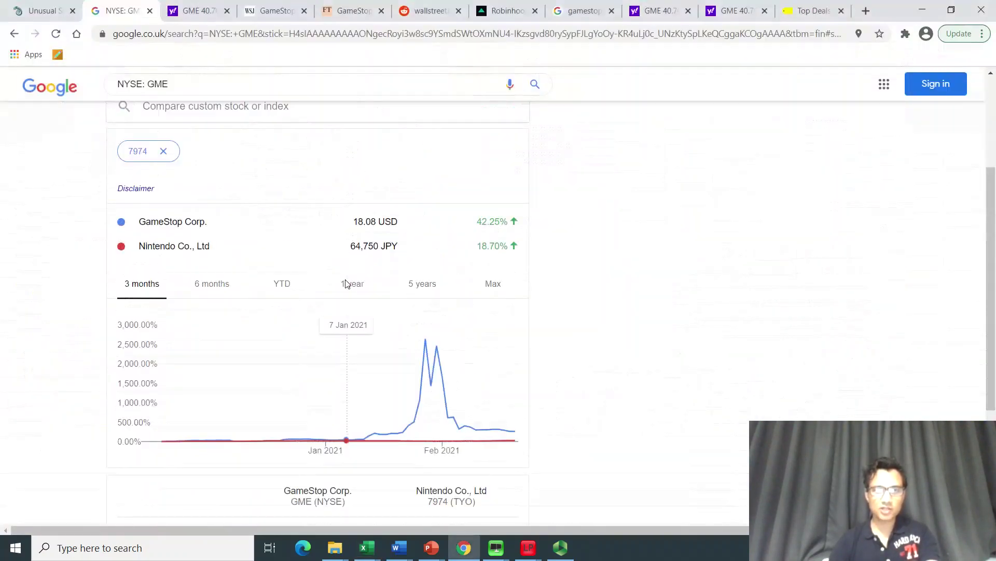
scroll(346, 280, "down", 4)
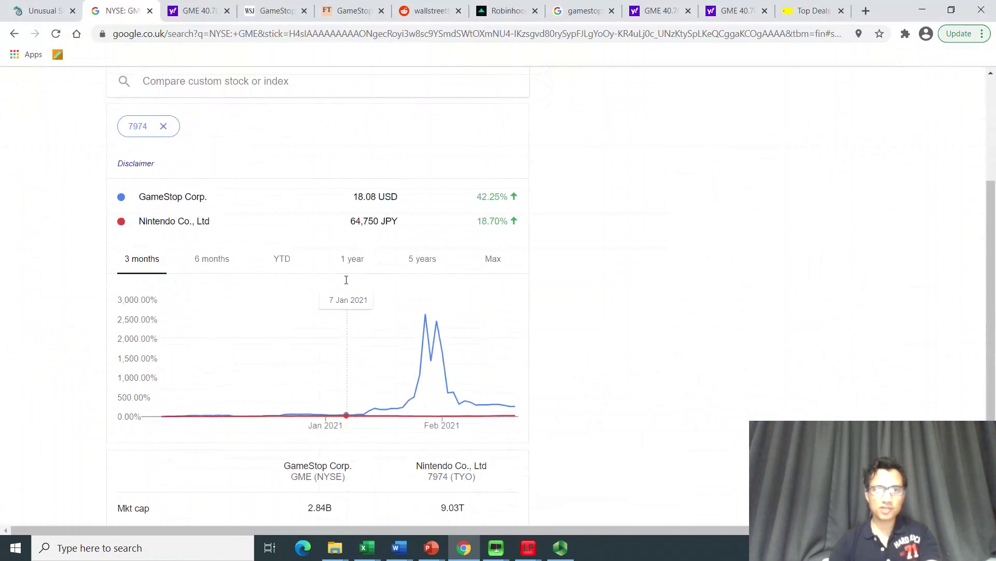
key("alt+Tab")
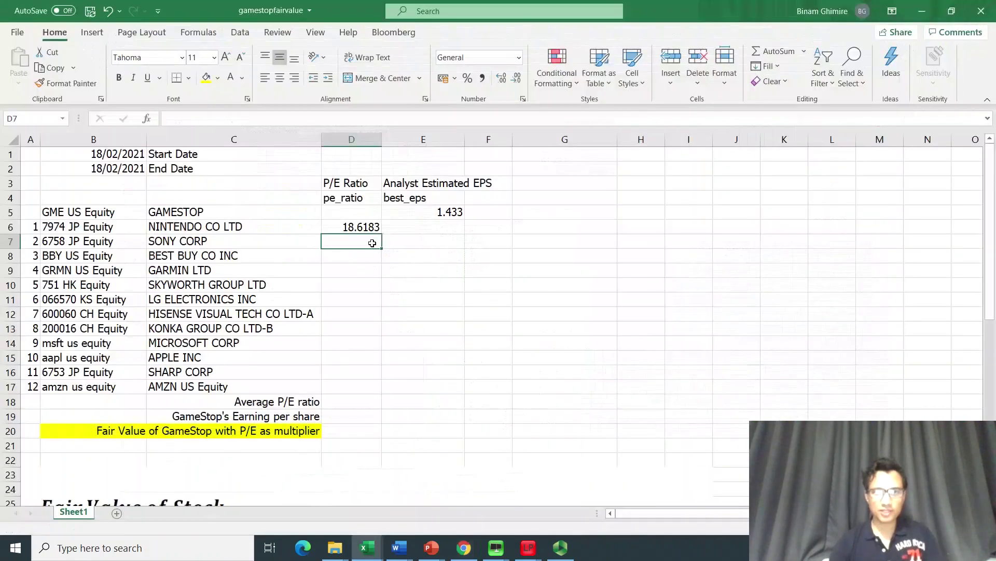
Step: Copy D6's BDH P/E formula down through D17, filling P/E for all twelve peers
left_click(472, 308)
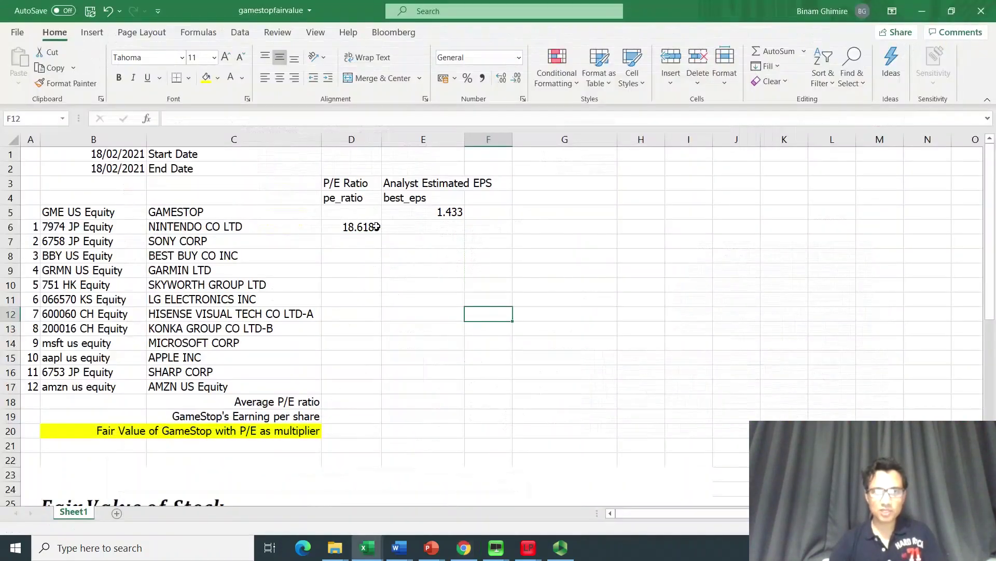
left_click(355, 225)
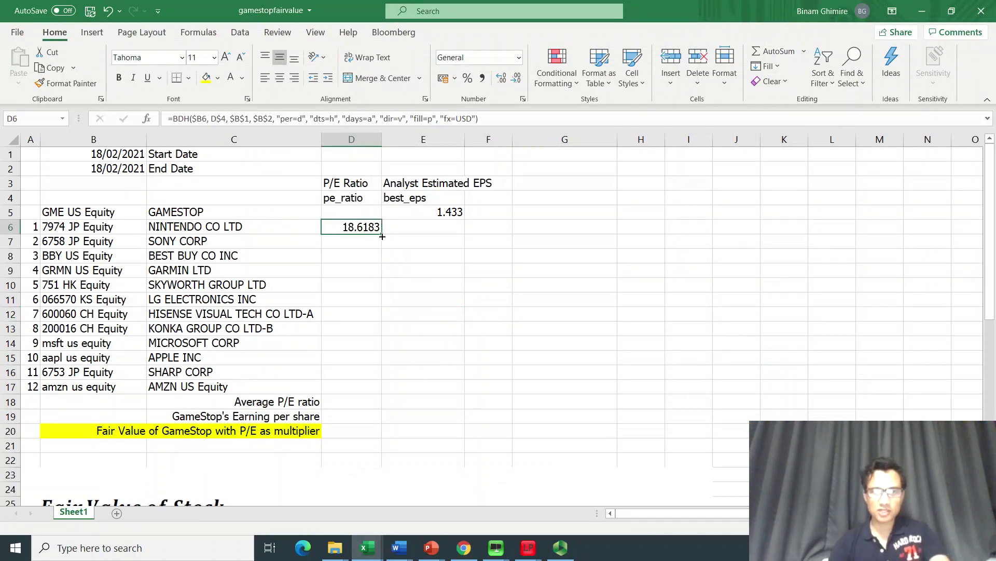
key("F2")
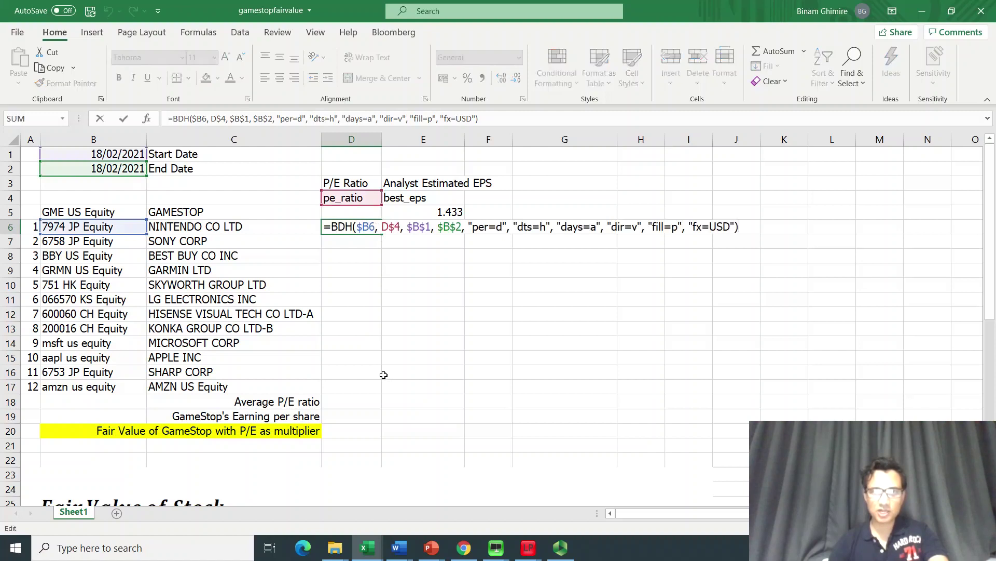
key("Escape")
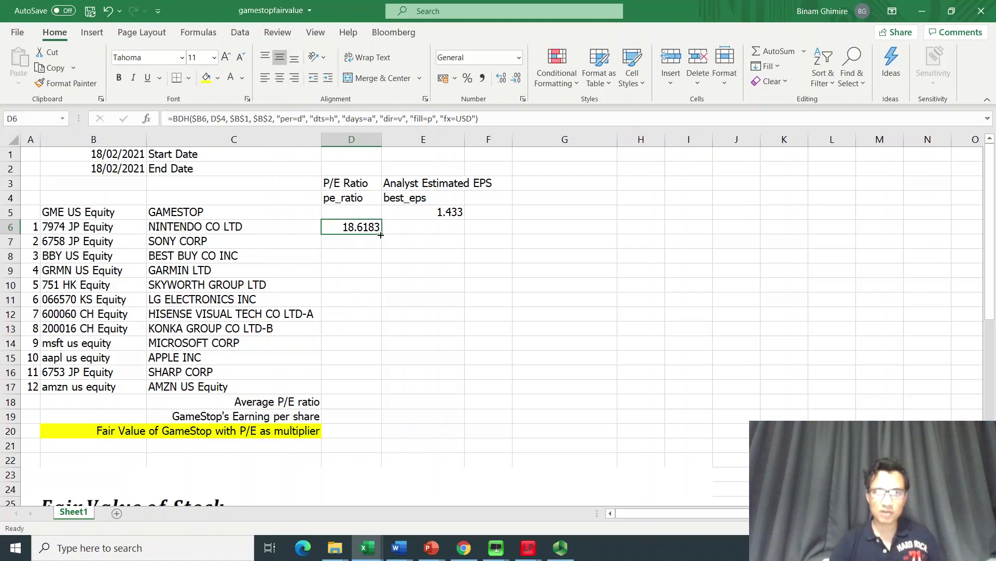
left_click_drag(381, 235, 385, 393)
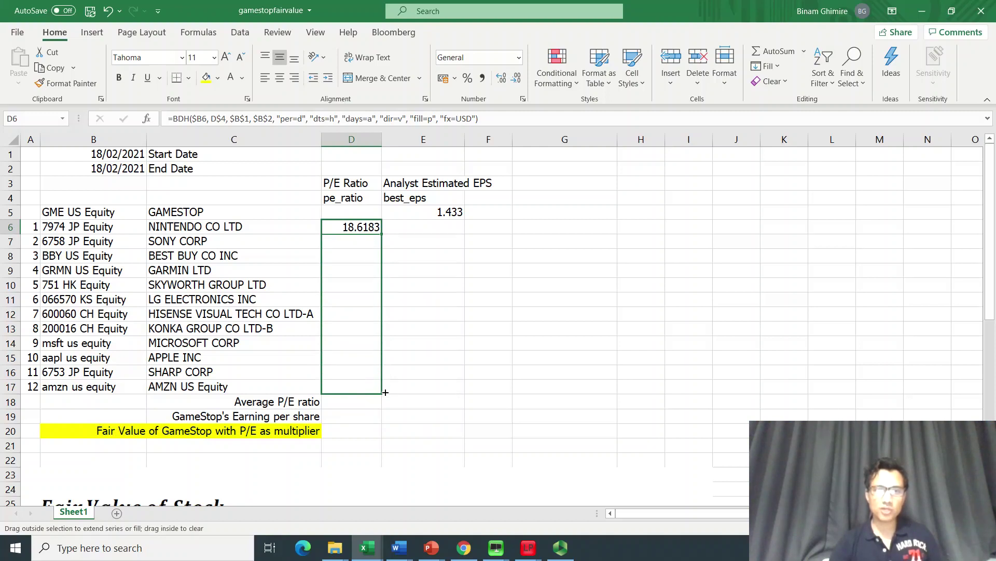
left_click_drag(385, 392, 386, 393)
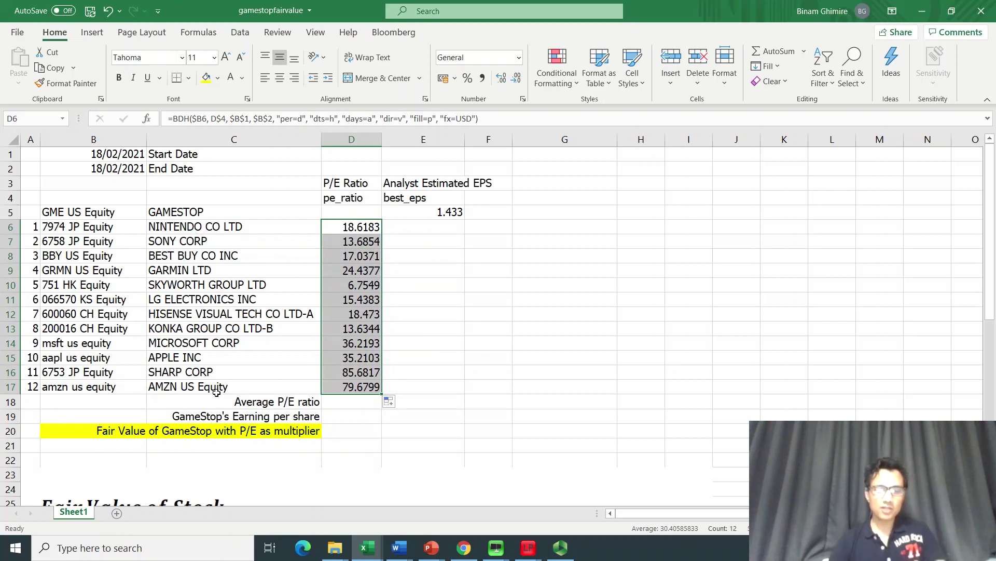
key("alt+Tab")
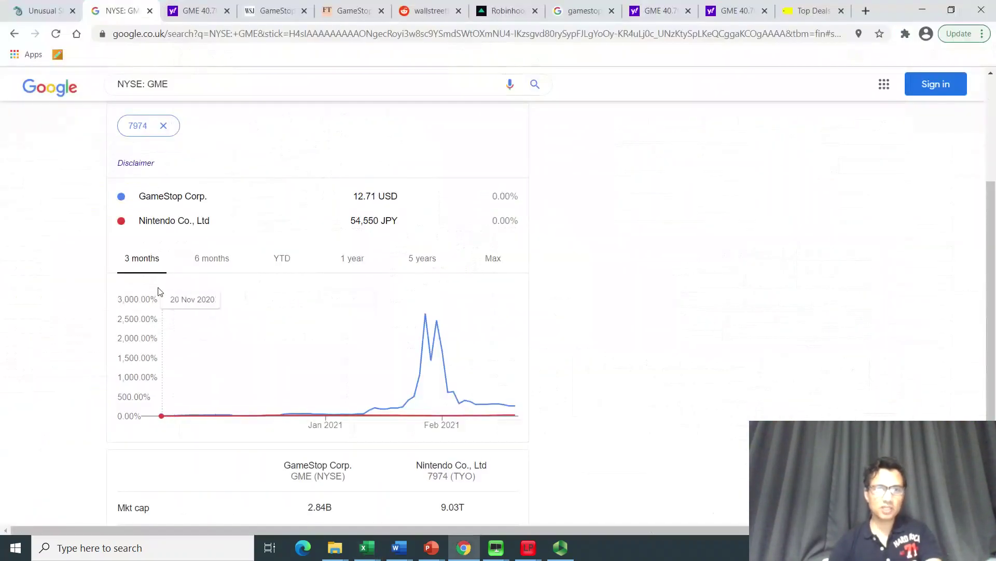
Step: Return to GameStop's page without Nintendo, view related shares, then switch back to Excel
left_click(16, 37)
scroll(139, 306, "down", 3)
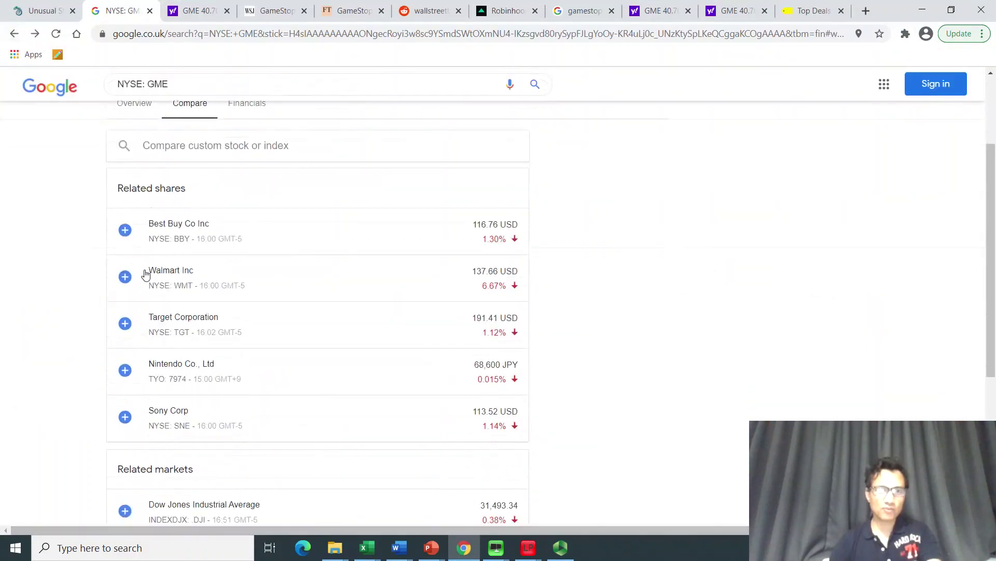
key("alt+Tab")
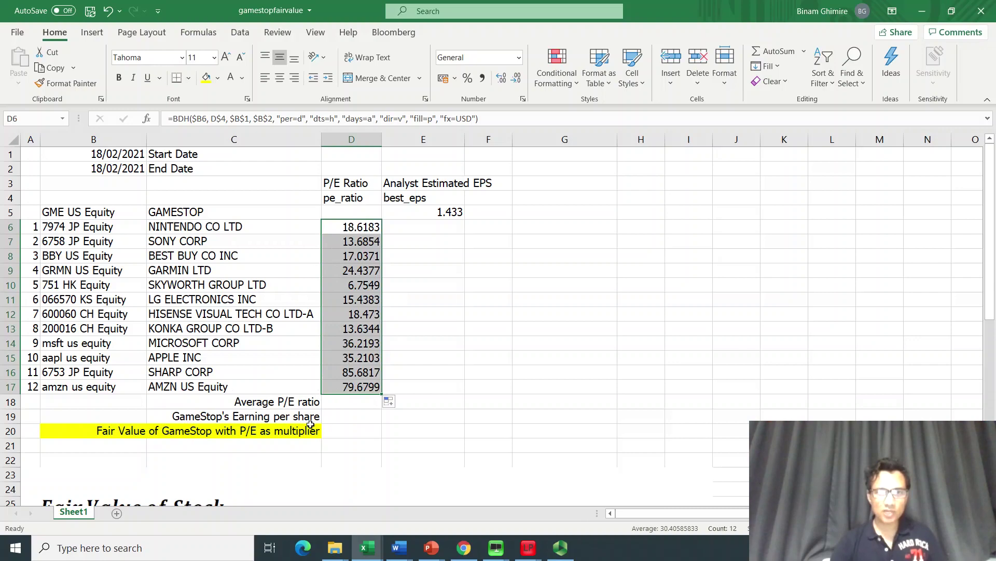
Step: Recheck Nintendo's name in C6 and its P/E formula in D6
scroll(311, 425, "down", 2)
scroll(312, 423, "up", 2)
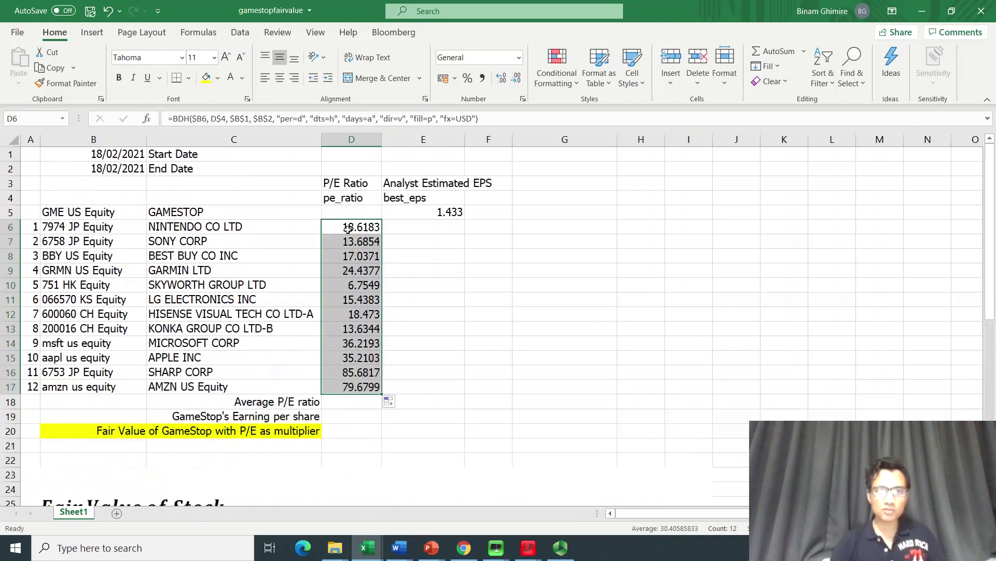
left_click(216, 227)
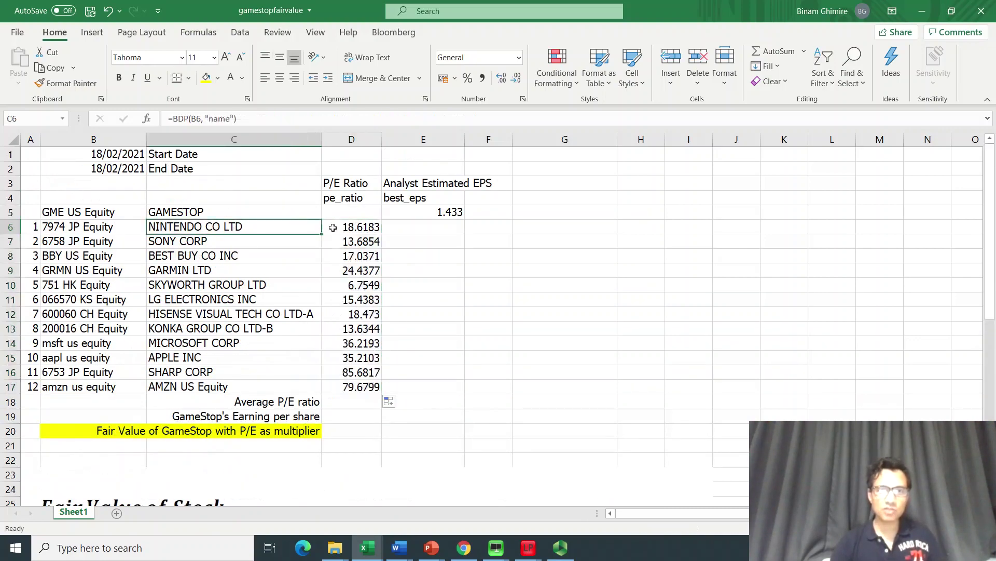
left_click(360, 226)
scroll(357, 233, "down", 3)
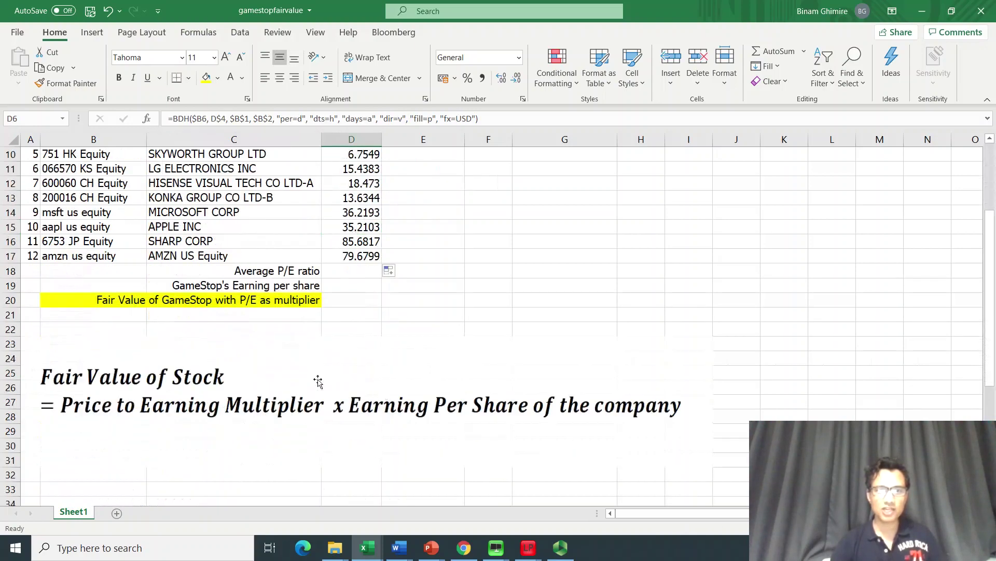
scroll(264, 397, "up", 2)
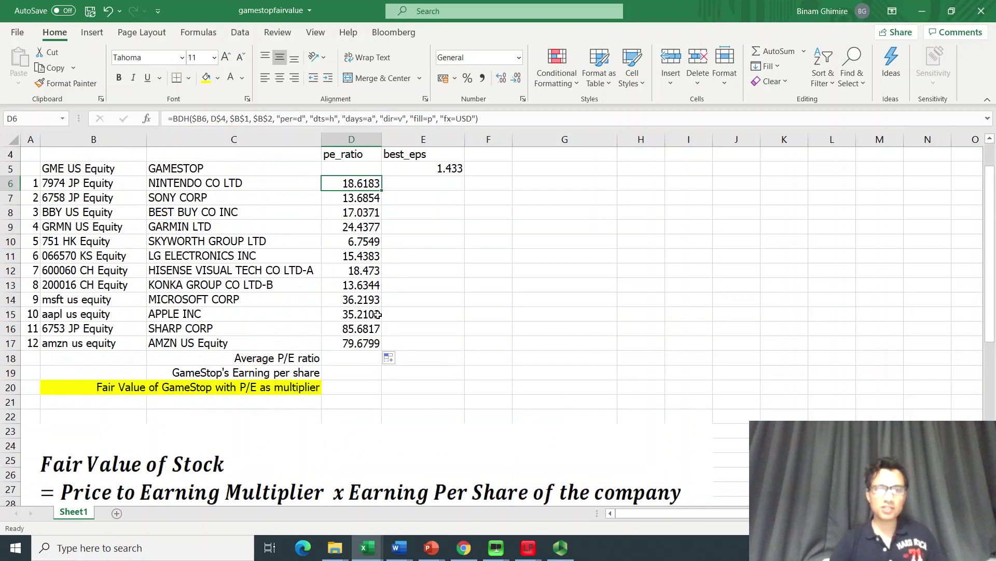
Step: Enter =AVERAGE(D6:D17) in D18, fixing the 'averge' typo, for an average P/E of 30.4059
left_click(353, 360)
type("=averge")
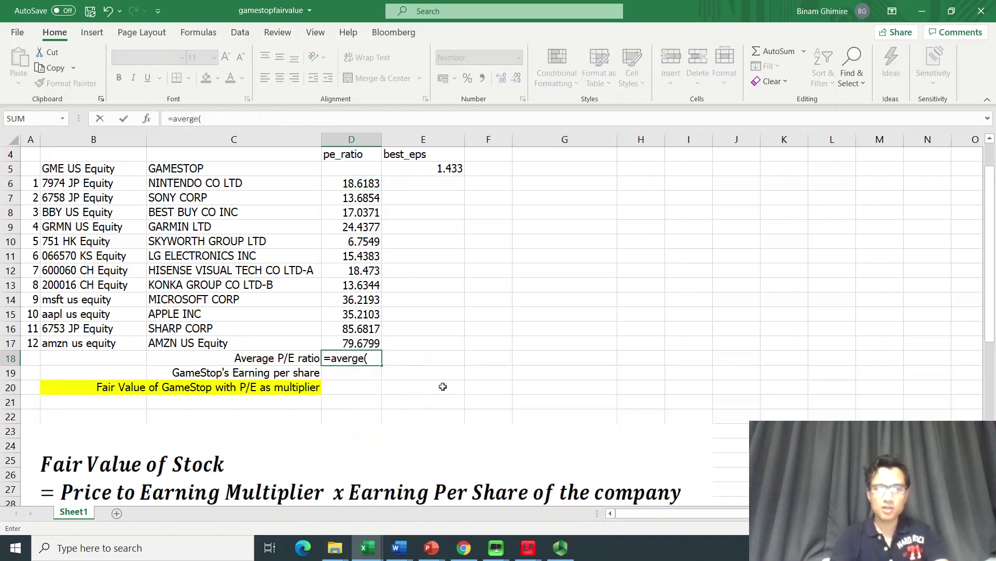
type("(")
key("Up")
key("ctrl+shift+Up")
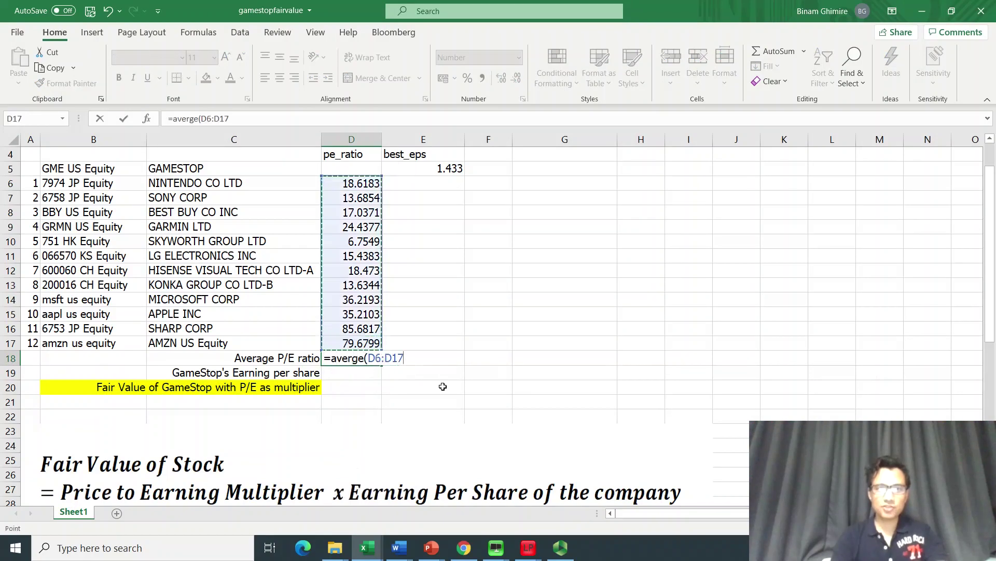
type(")")
key("Return")
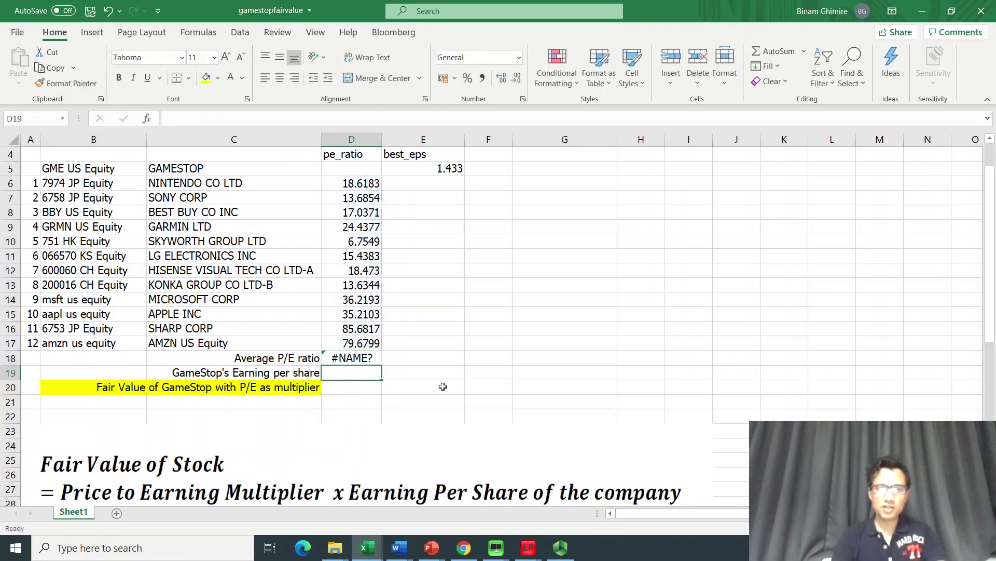
key("Up")
key("F2")
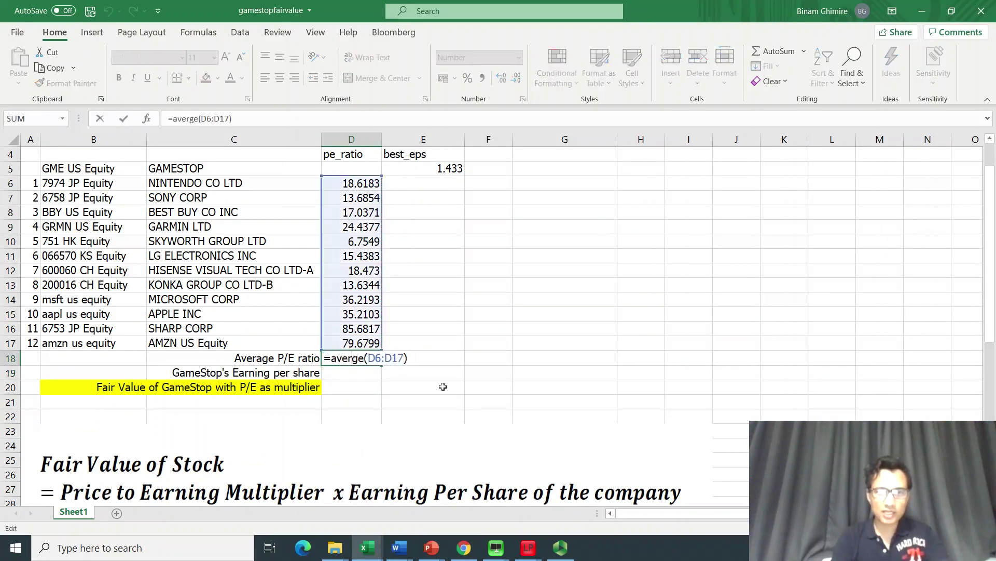
type("a")
key("Return")
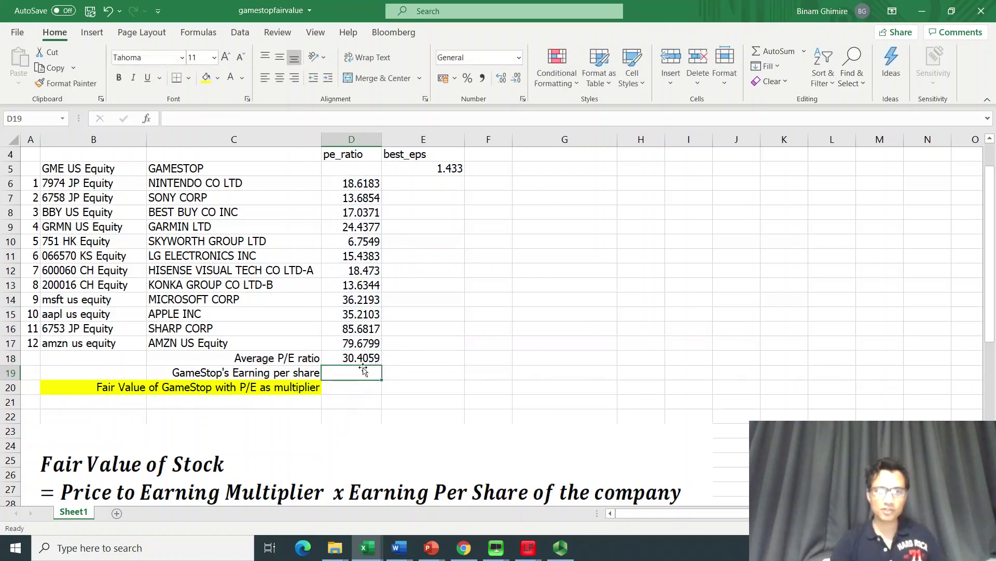
left_click(251, 374)
Step: Check Yahoo Finance's GME chart and summary, then the analyst EPS estimates ($1.35 current, $1.80 earlier)
key("alt+Tab")
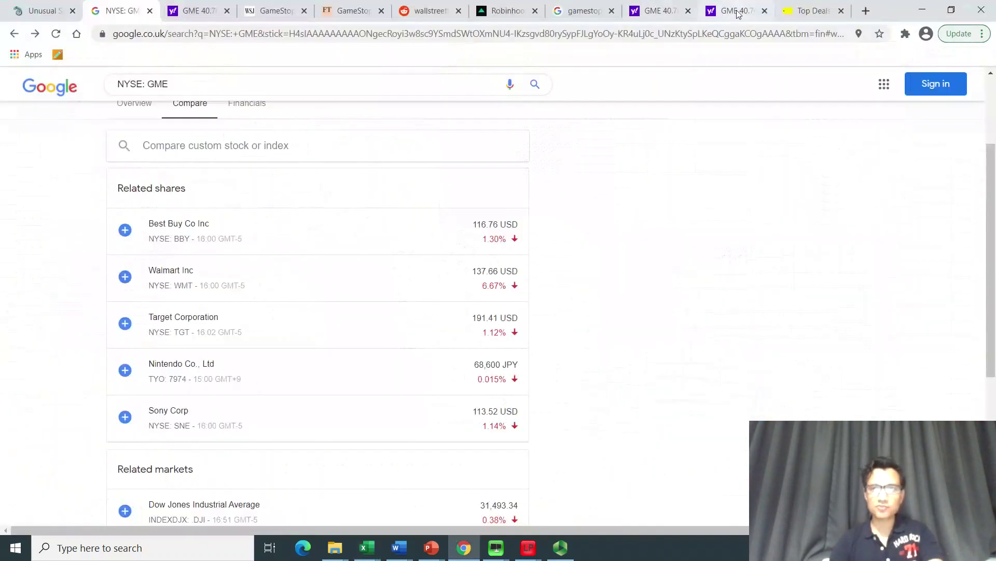
left_click(738, 15)
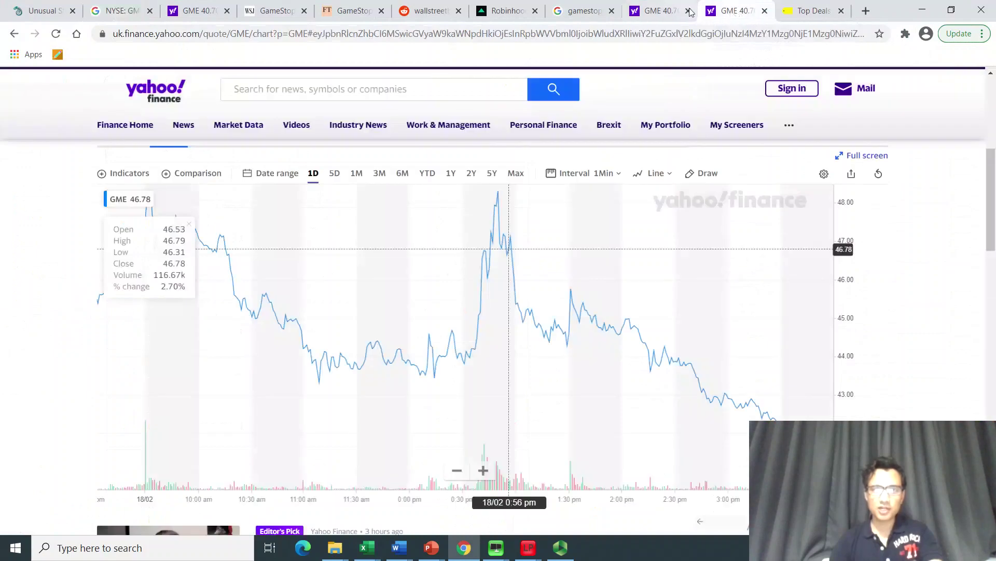
left_click(667, 10)
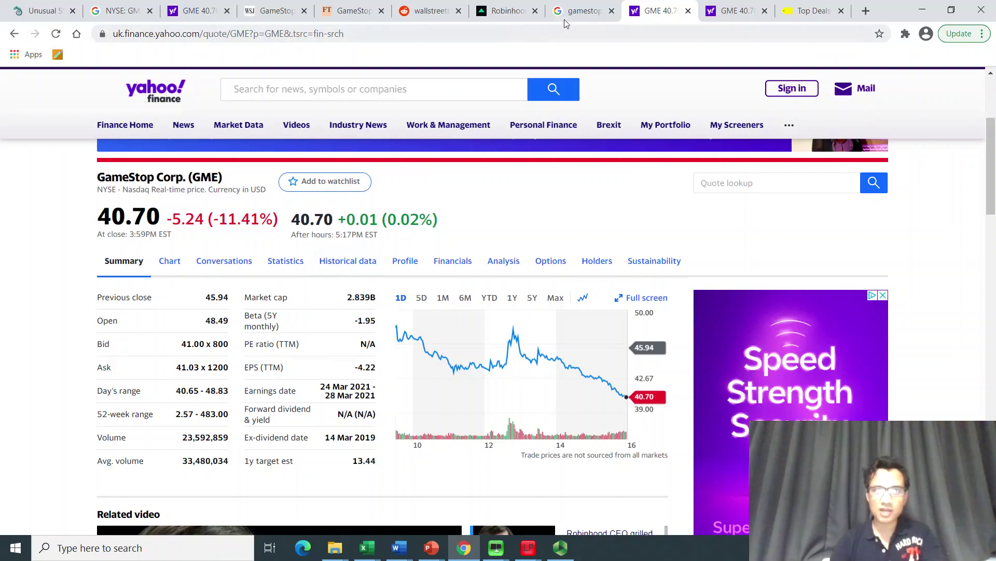
left_click(583, 11)
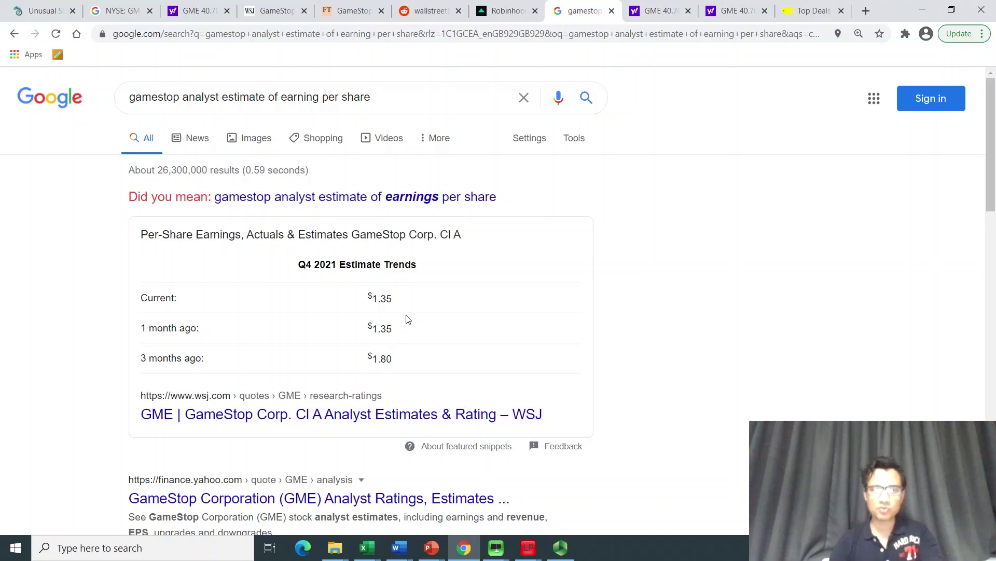
Step: Enter EPS estimates 1.80 and 1.35 in H14:H15, total them, and average to 1.575 in H17
key("alt+Tab")
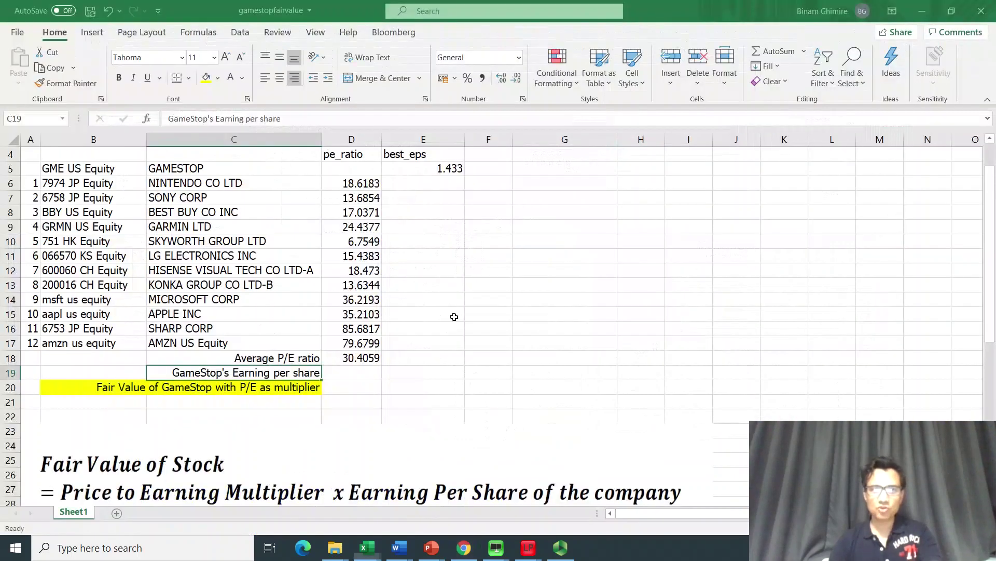
left_click(628, 305)
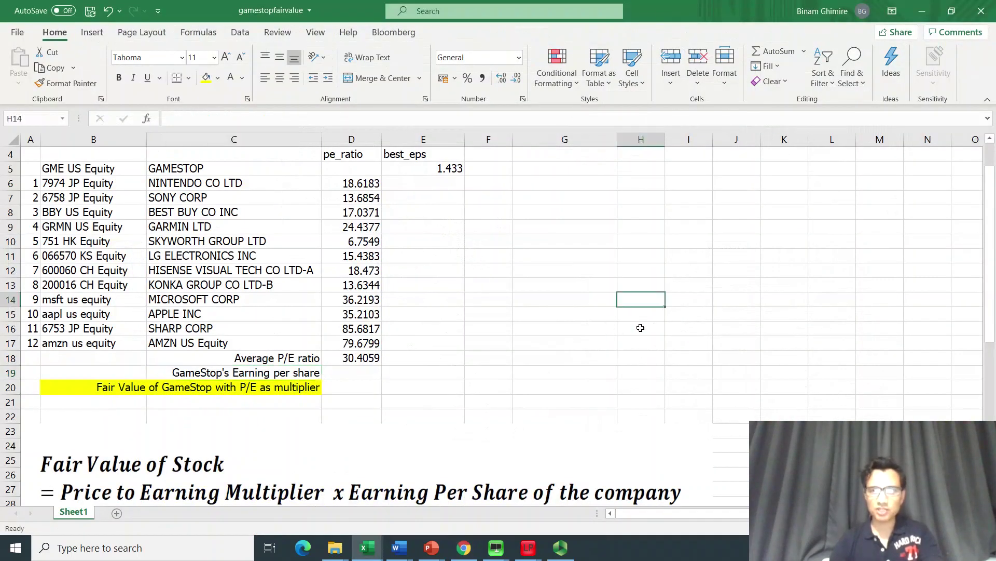
type("1.80")
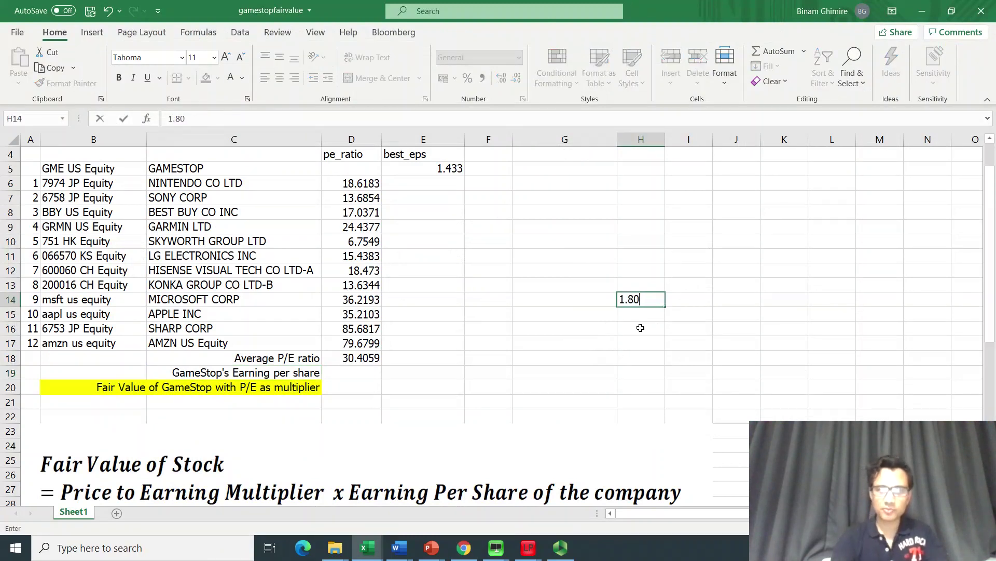
key("Return")
type("1.3")
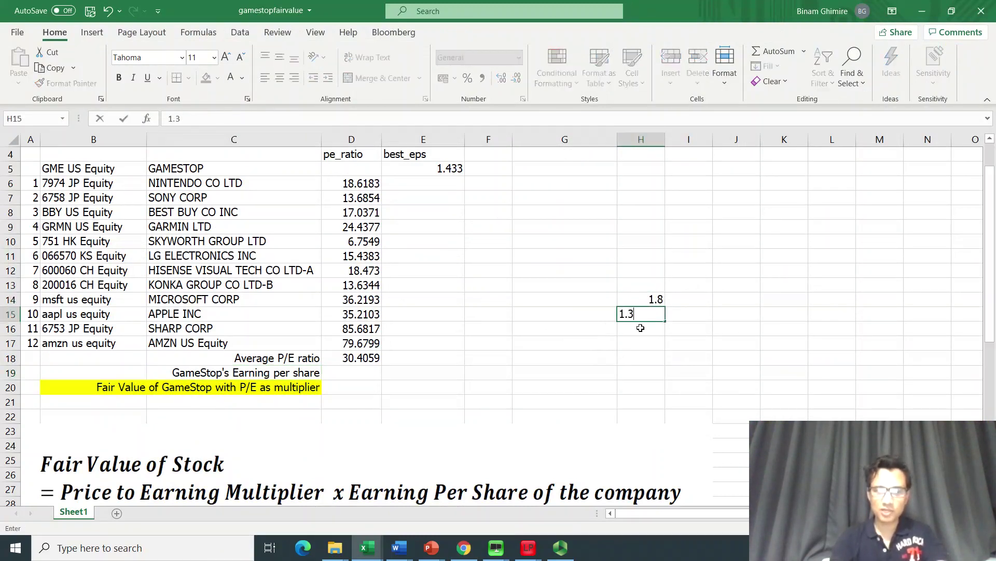
type("5")
key("Return")
key("alt+equal")
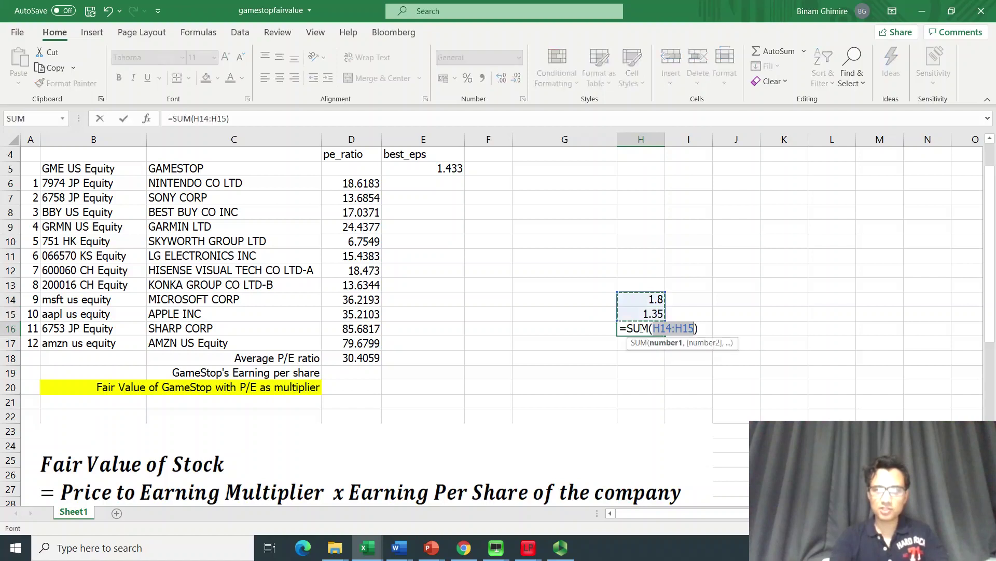
key("Return")
type("=H16/2")
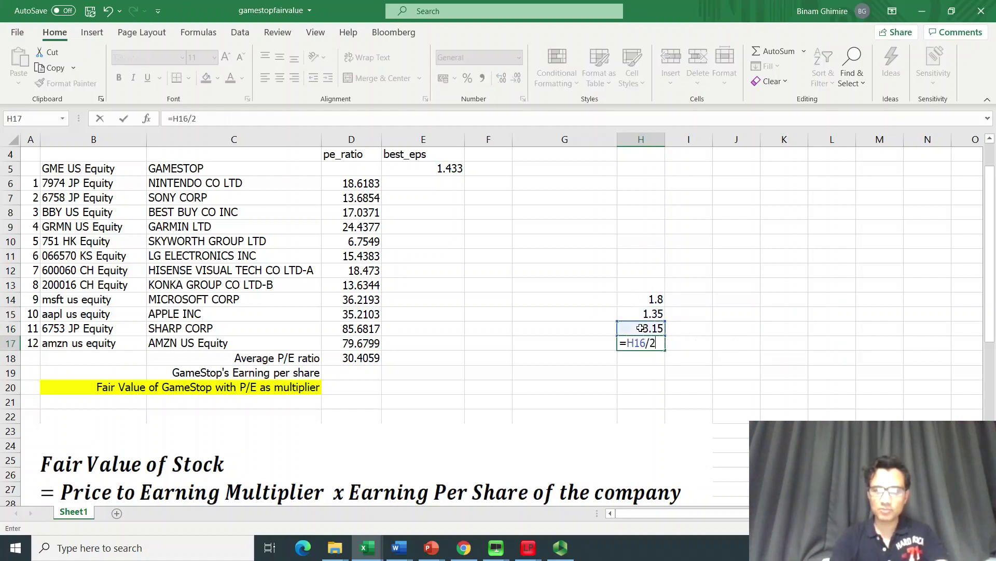
key("Return")
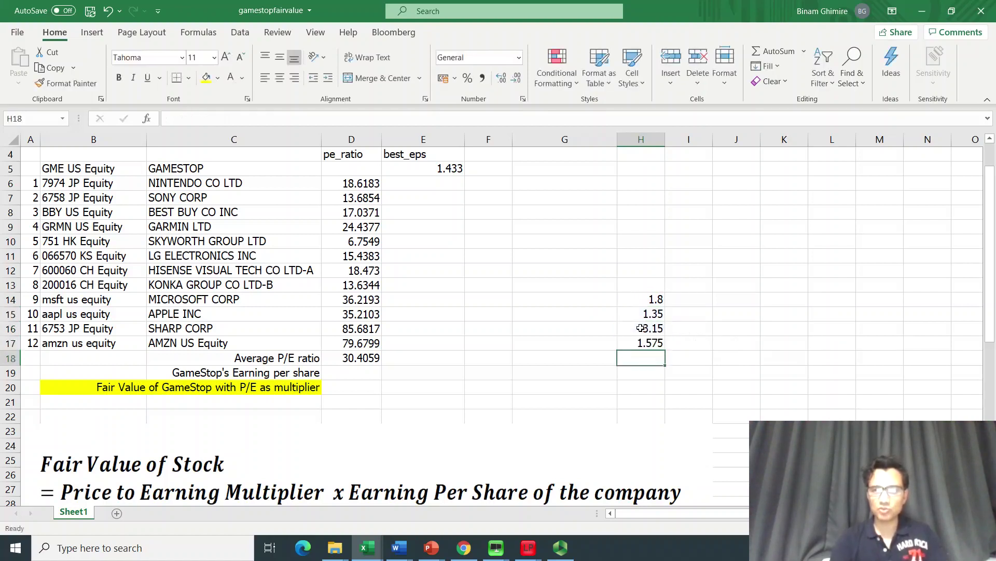
Step: Set GameStop's EPS in D19 to reference the 1.575 average in H17
left_click(357, 372)
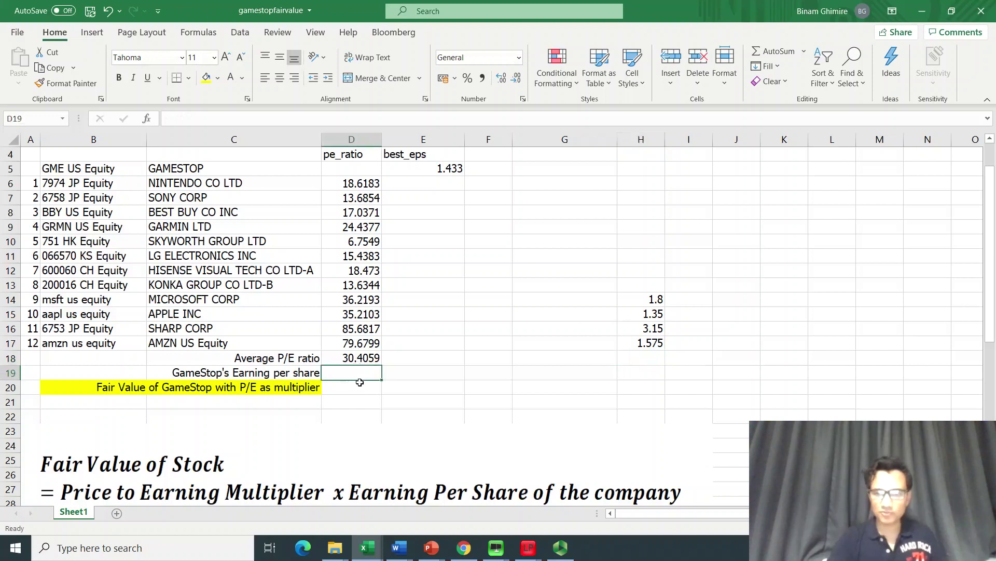
type("=")
left_click(648, 343)
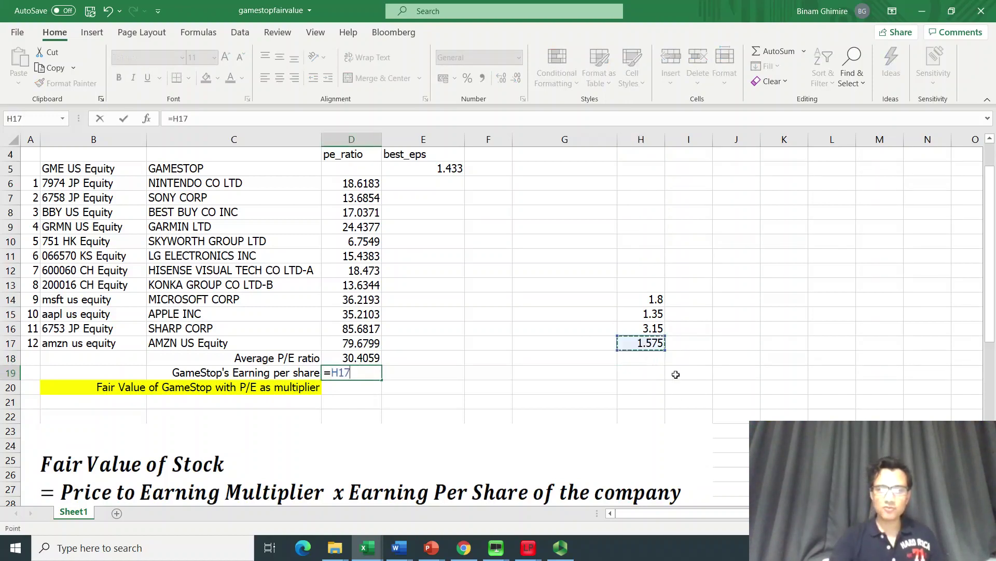
key("Return")
Step: Enter =D18*D19 in D20 for a fair value of 47.889
type("=")
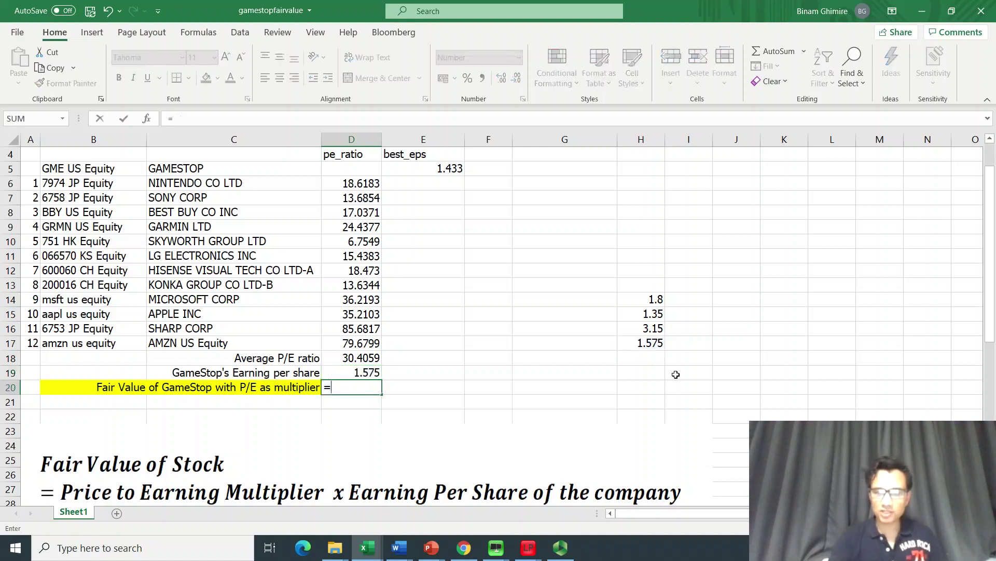
key("Up")
key("Up")
type("*")
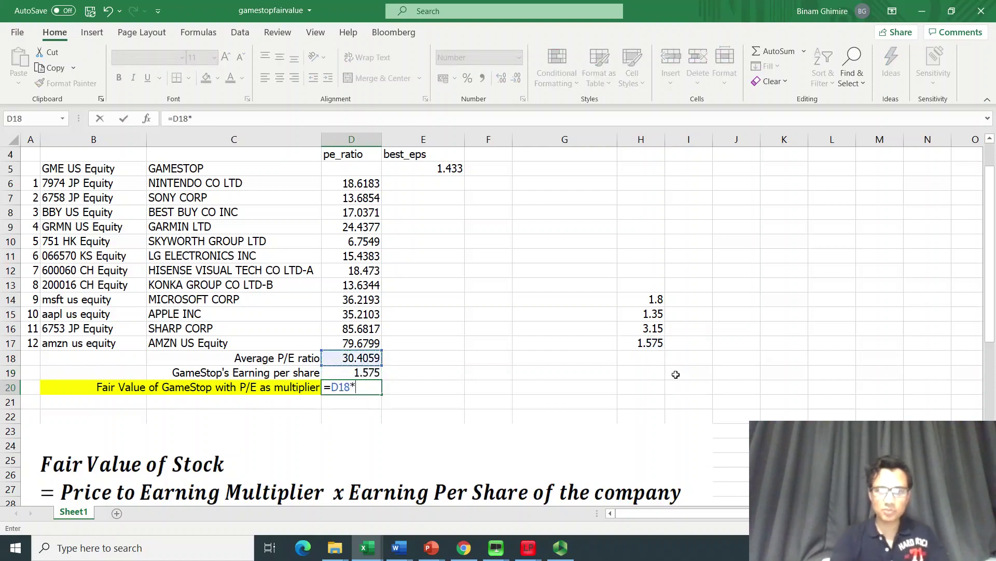
key("Down")
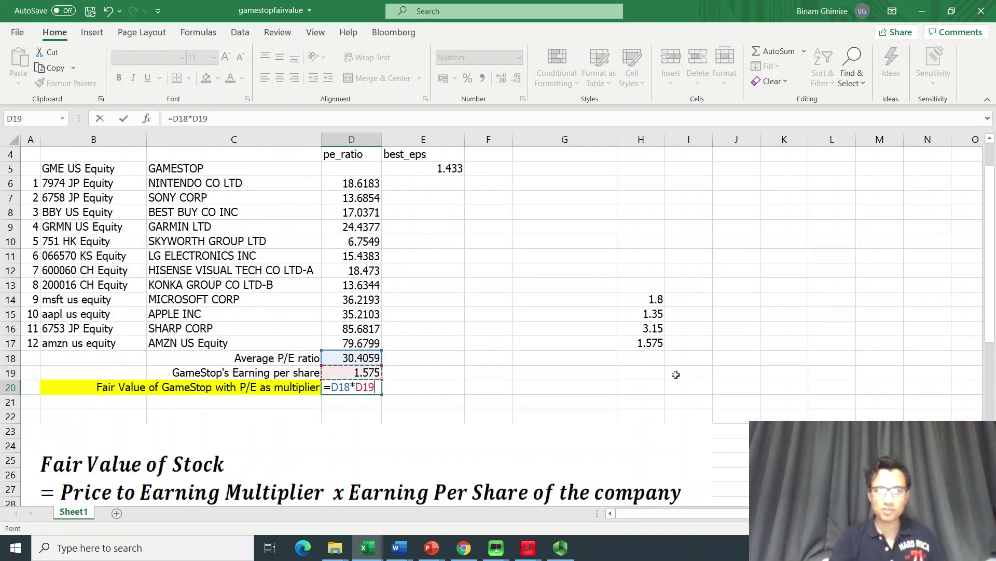
key("Return")
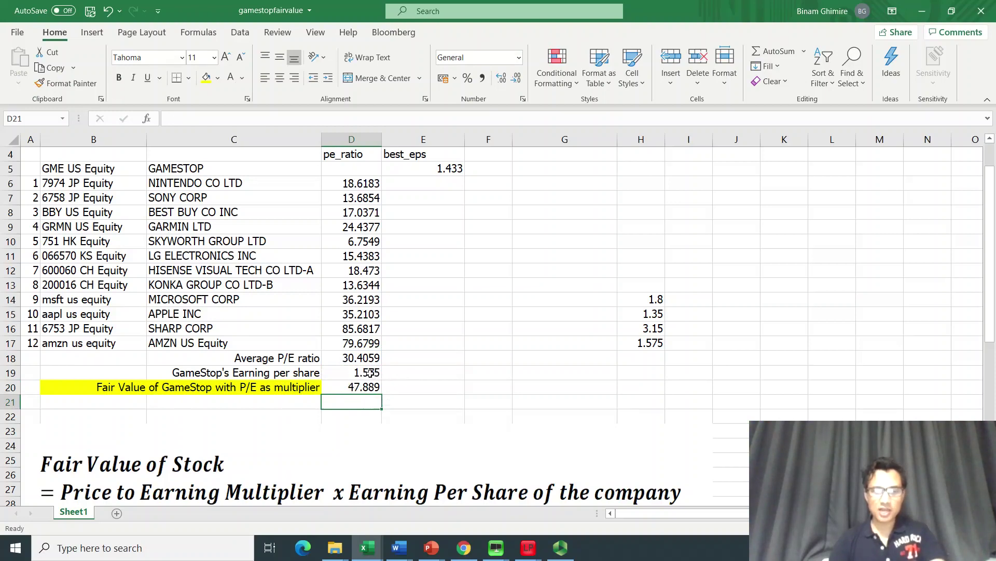
key("alt+Tab")
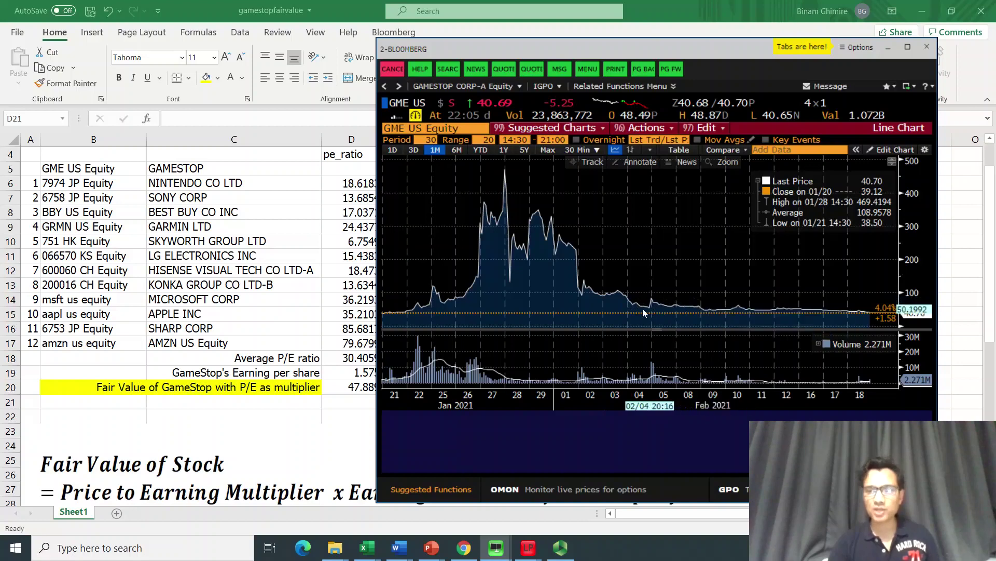
mouse_move(675, 310)
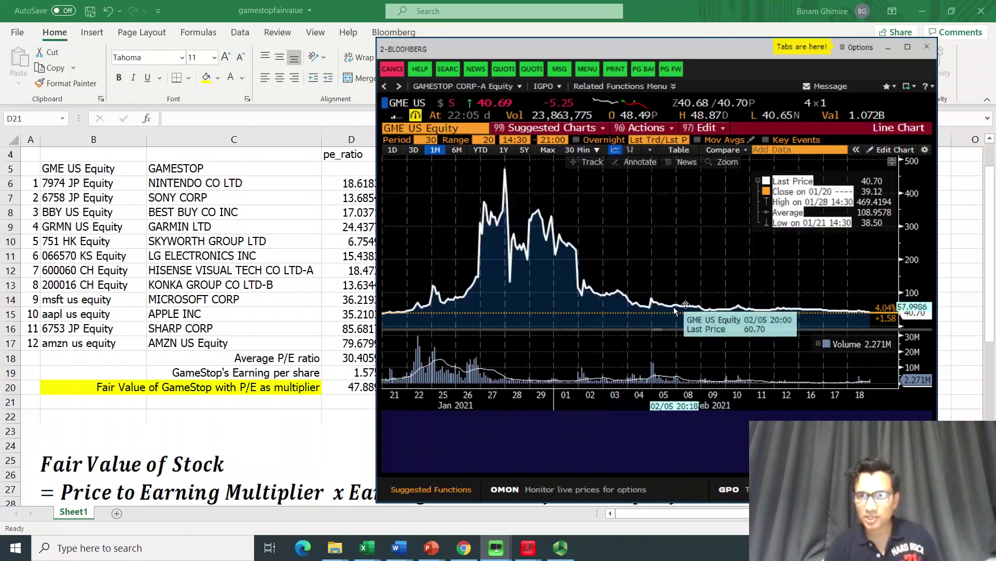
mouse_move(708, 312)
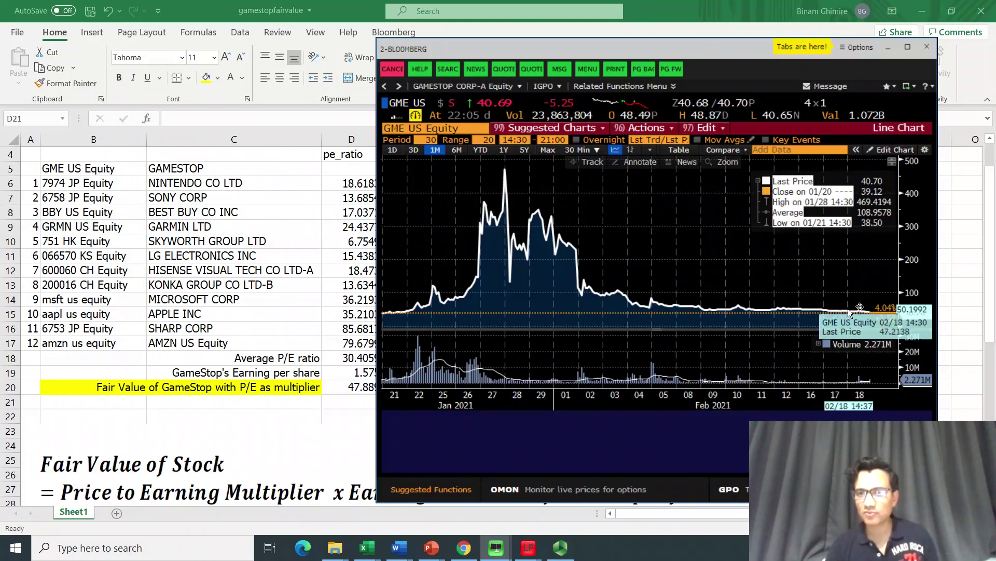
left_click(329, 407)
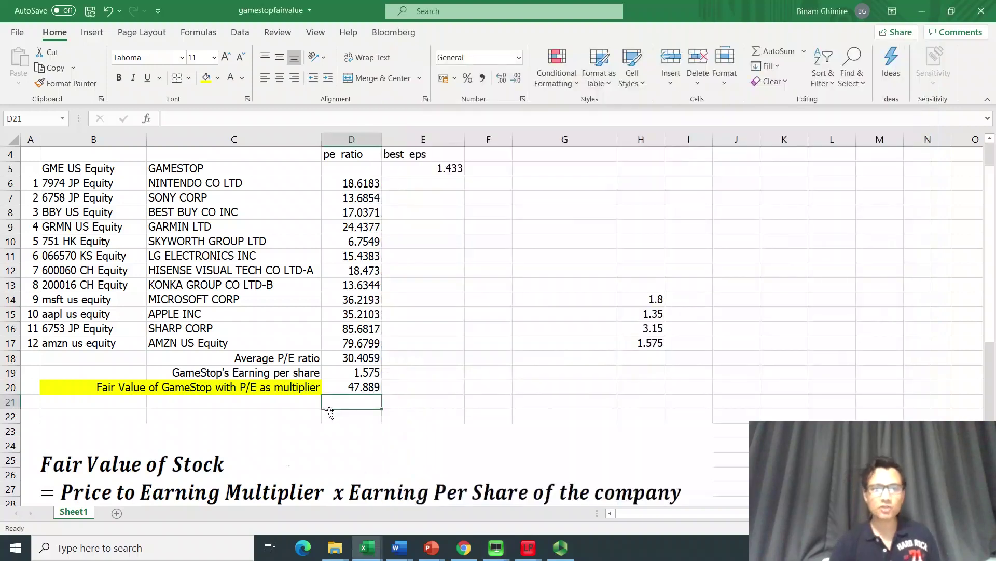
left_click(358, 388)
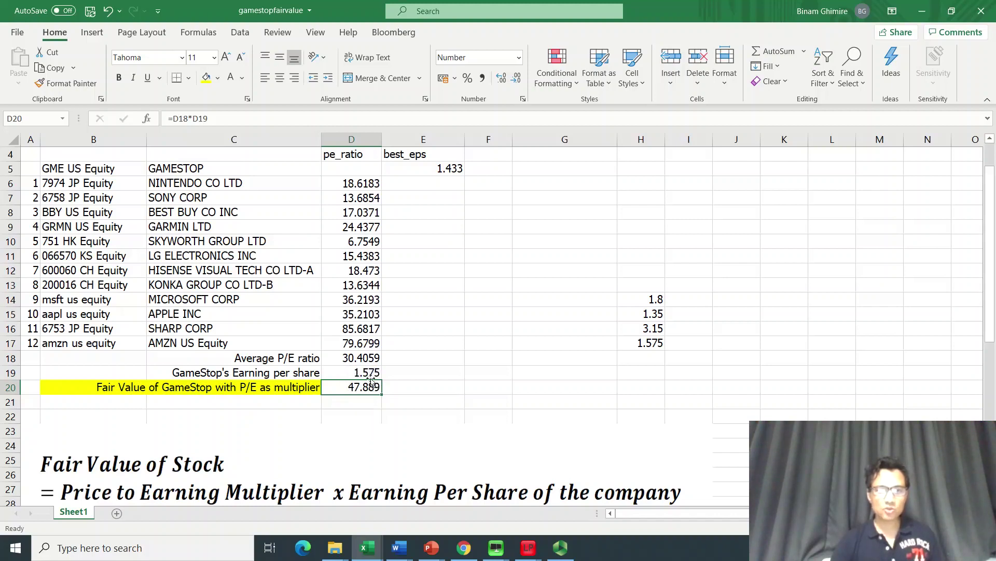
left_click(167, 475)
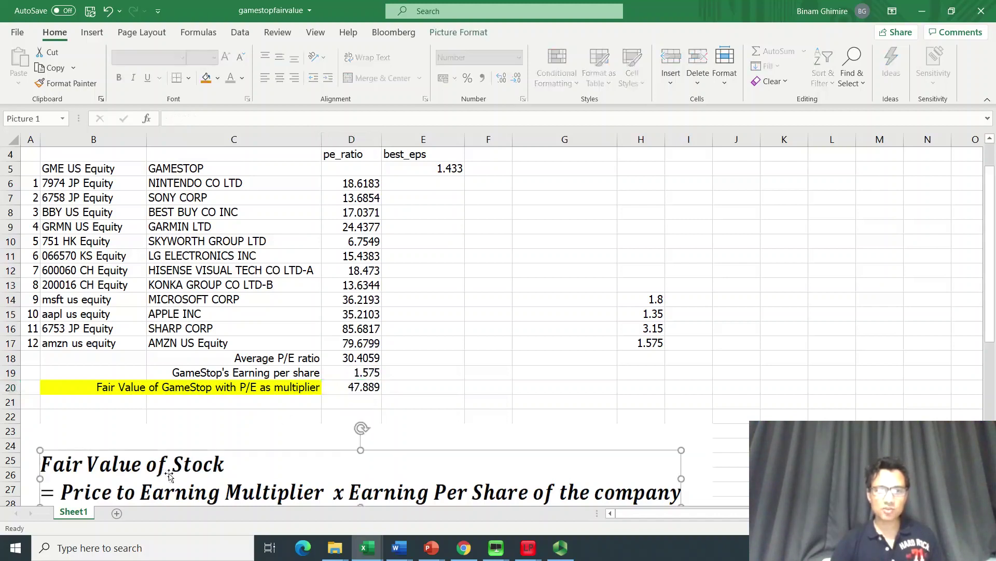
left_click(357, 386)
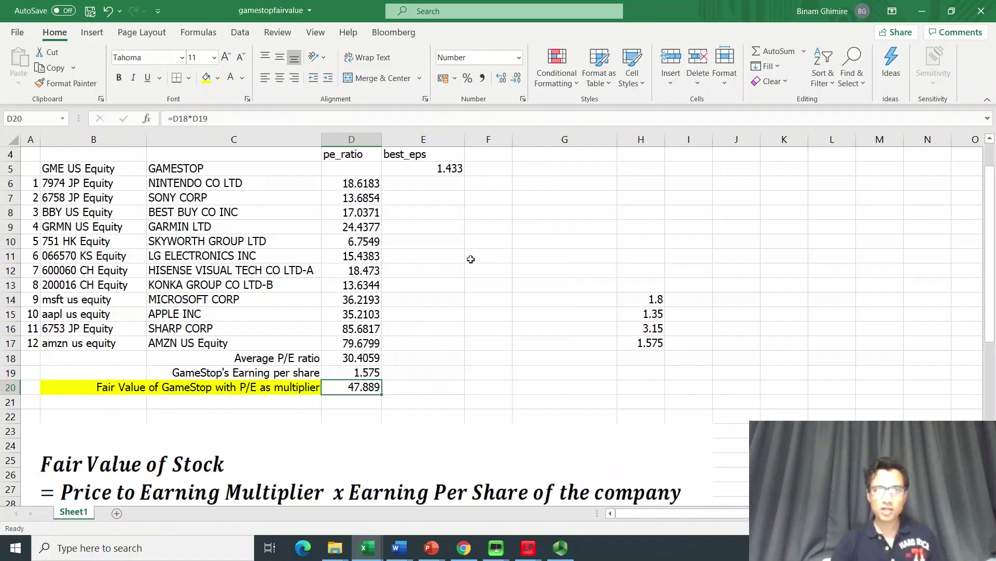
left_click(367, 371)
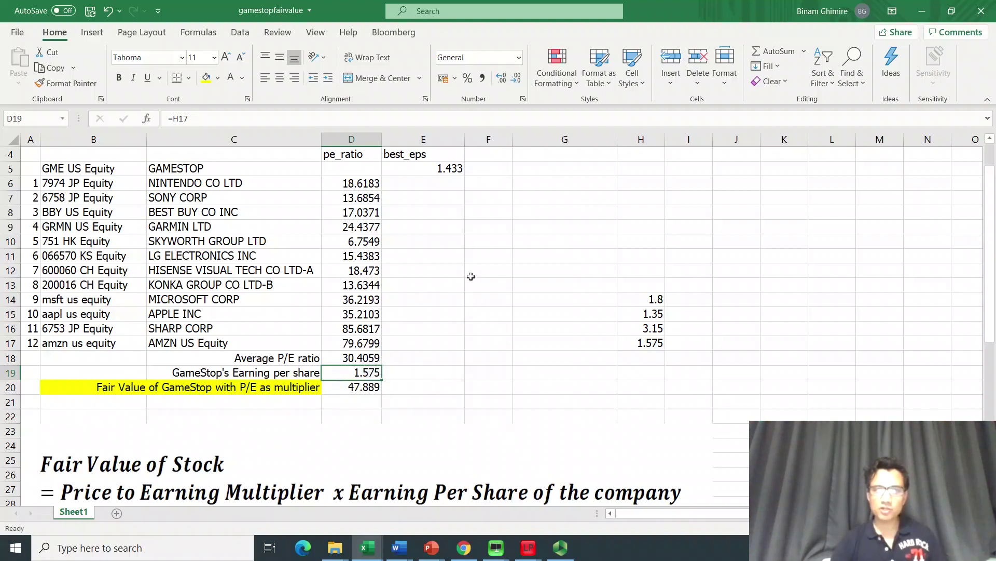
scroll(470, 276, "up", 1)
Step: Inspect the analyst EPS formula in E5 and link E19 to its 1.433 value with =E5
left_click(442, 183)
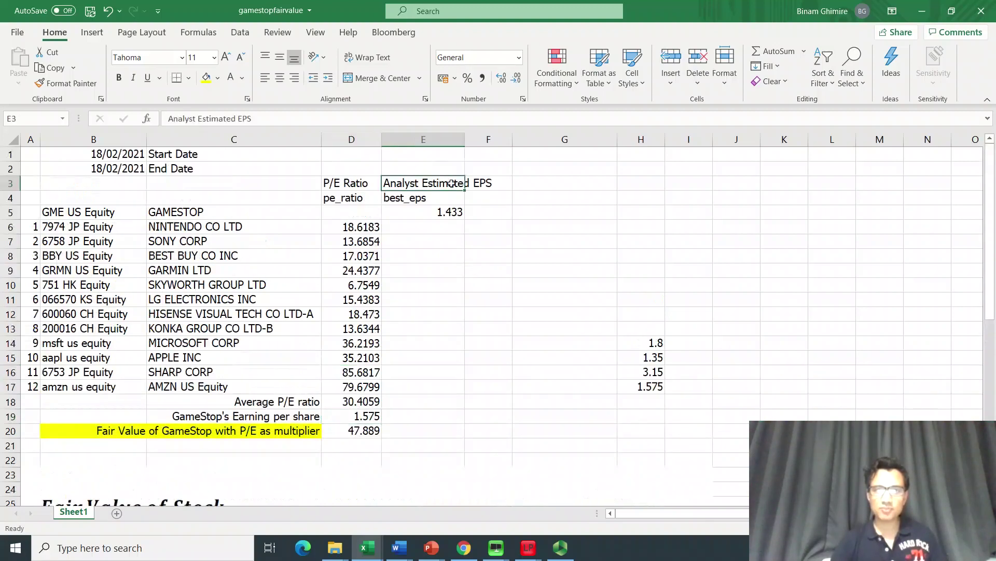
left_click(212, 215)
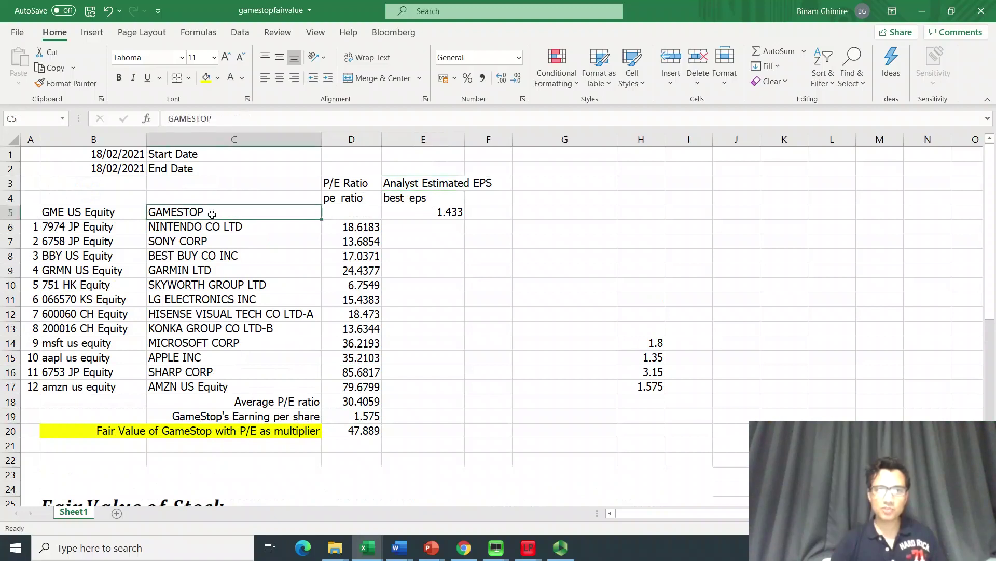
left_click(453, 215)
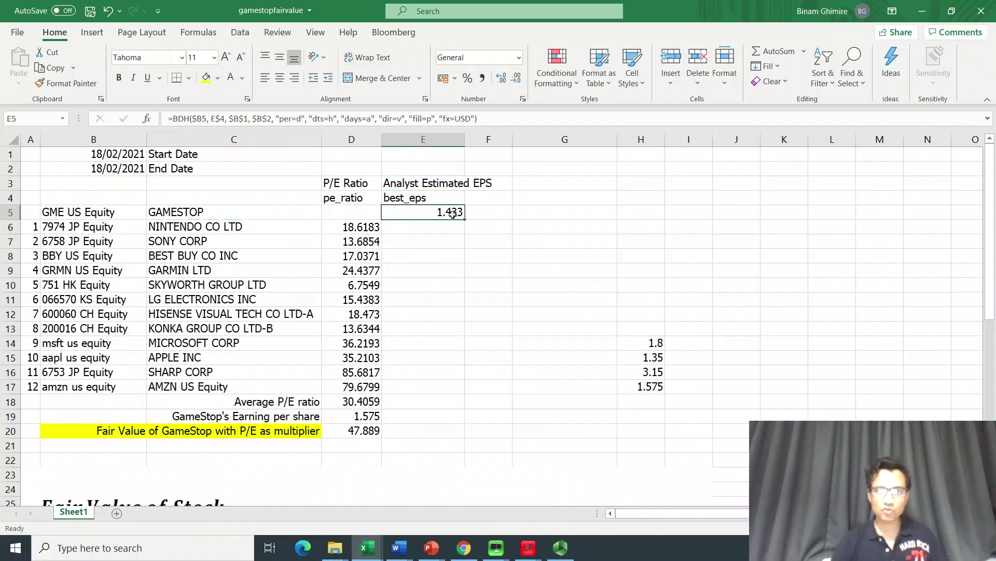
left_click(436, 418)
type("=")
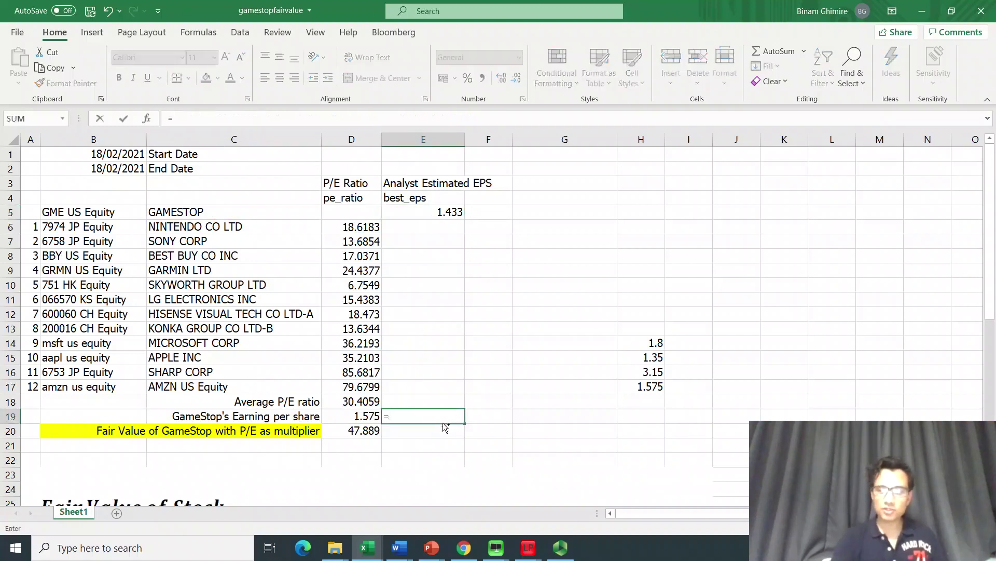
key("ctrl+Up")
key("Return")
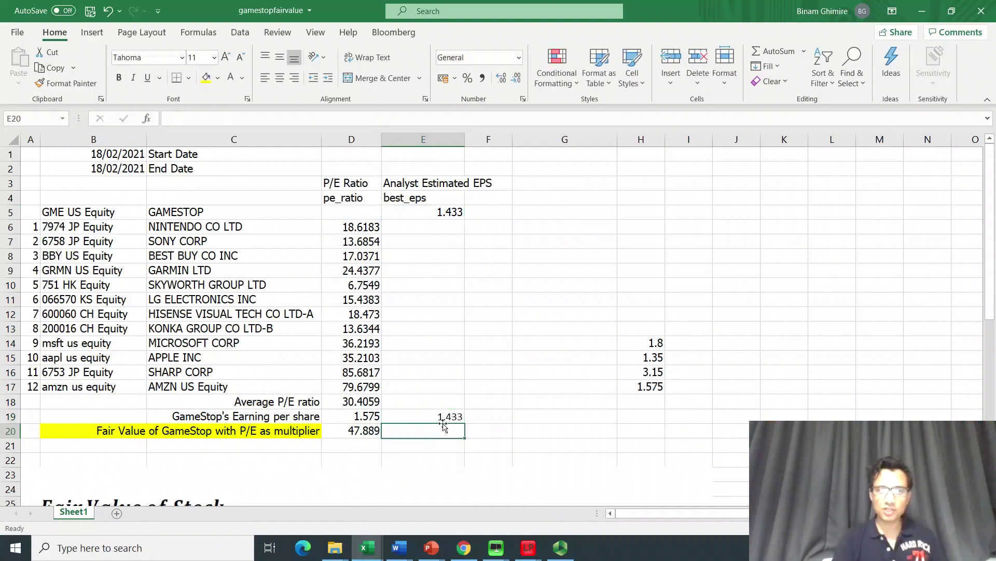
Step: Enter =D18*E19 in E20 for an alternative fair value of 43.57159499
type("=")
key("Left")
key("Up")
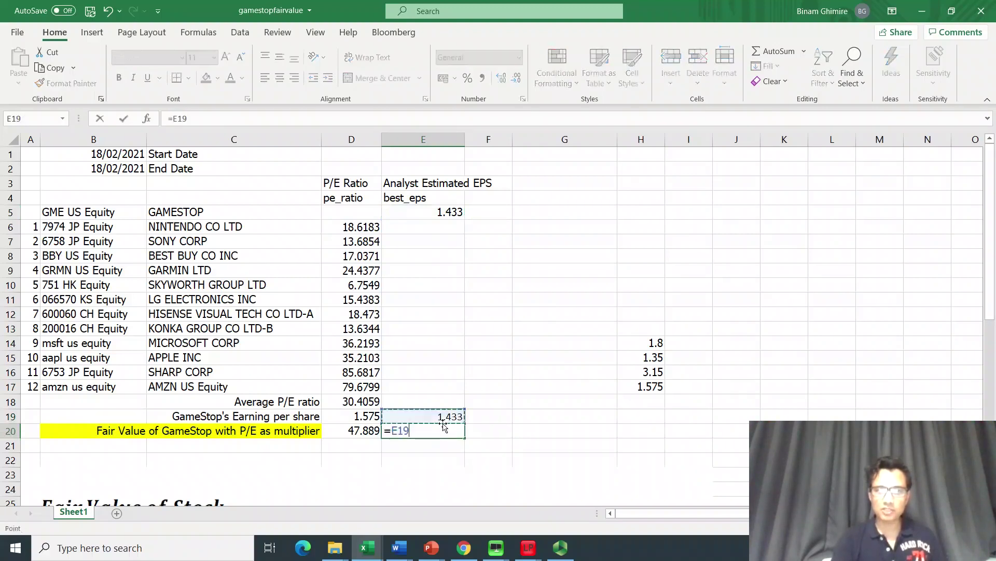
key("Up")
type("*")
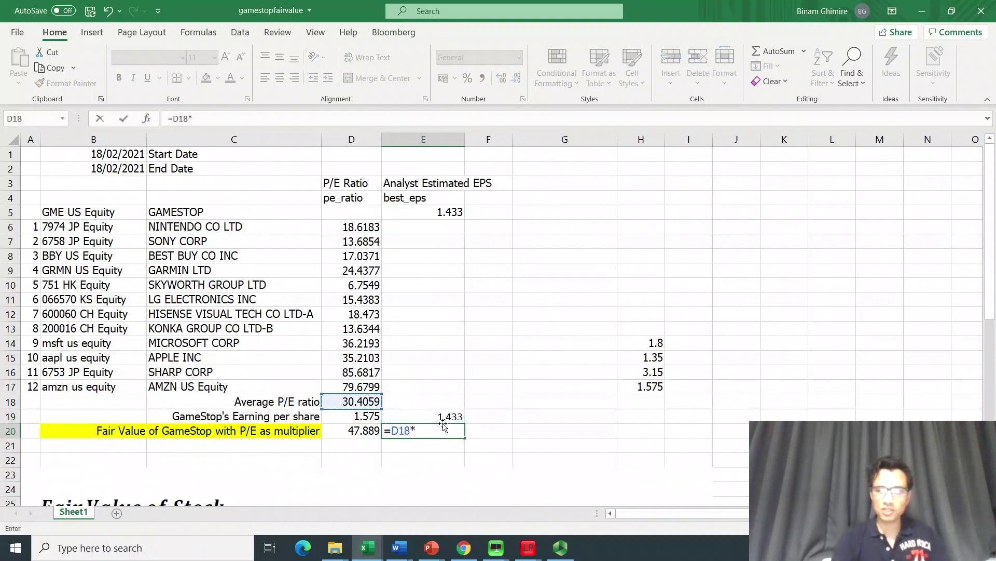
key("Up")
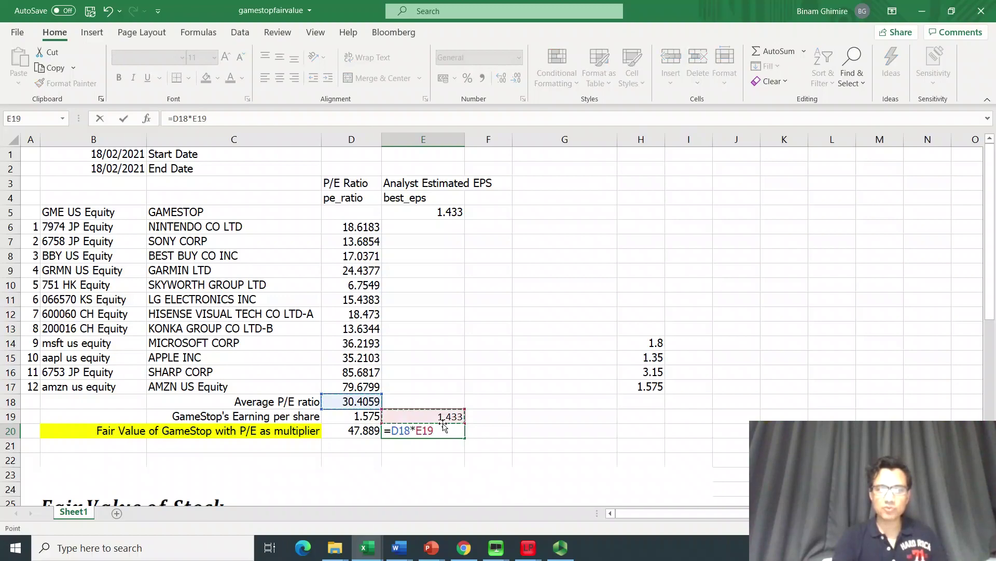
key("Return")
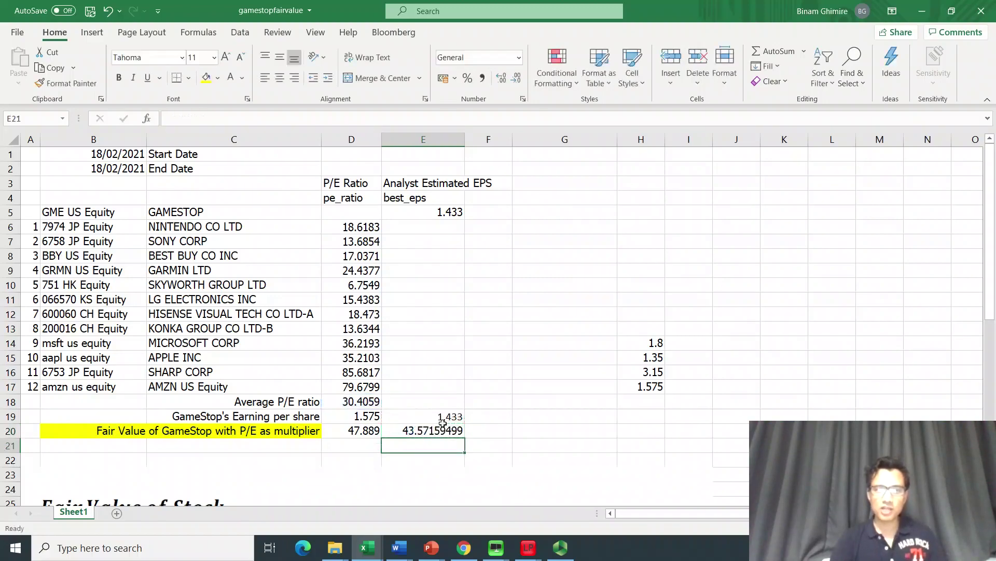
Step: Fill the 47.889 fair value result in D20 with yellow
scroll(458, 350, "down", 2)
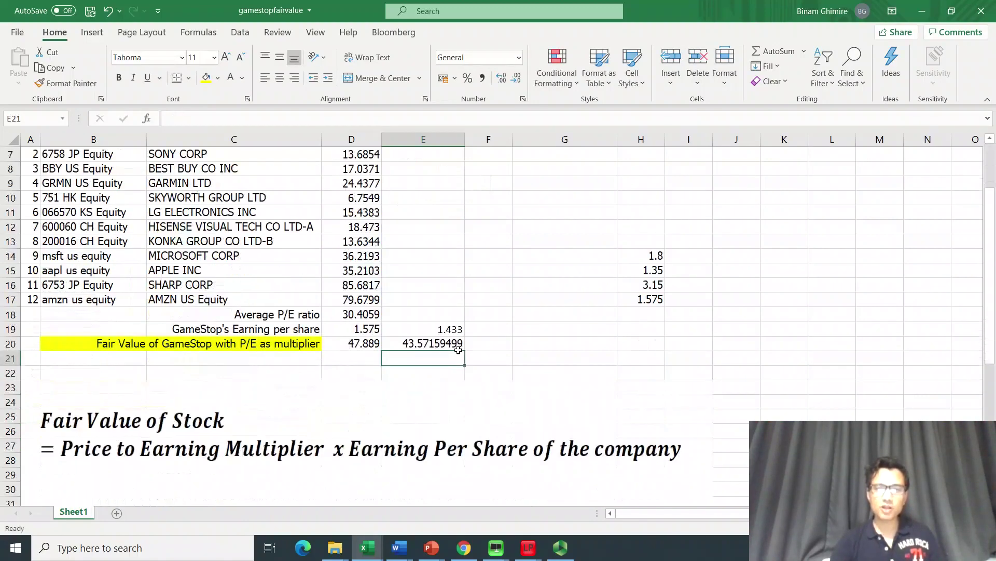
left_click(348, 346)
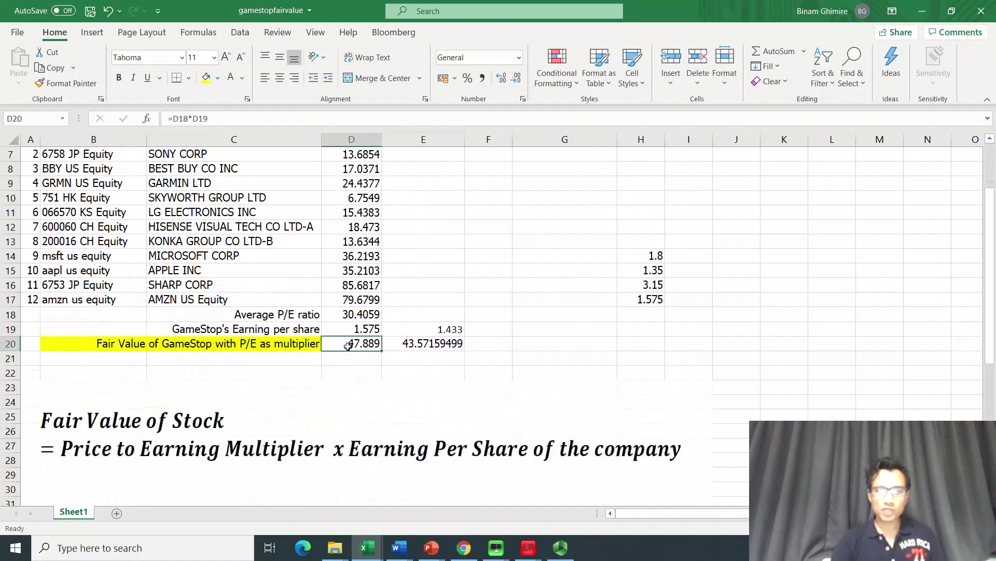
left_click(207, 78)
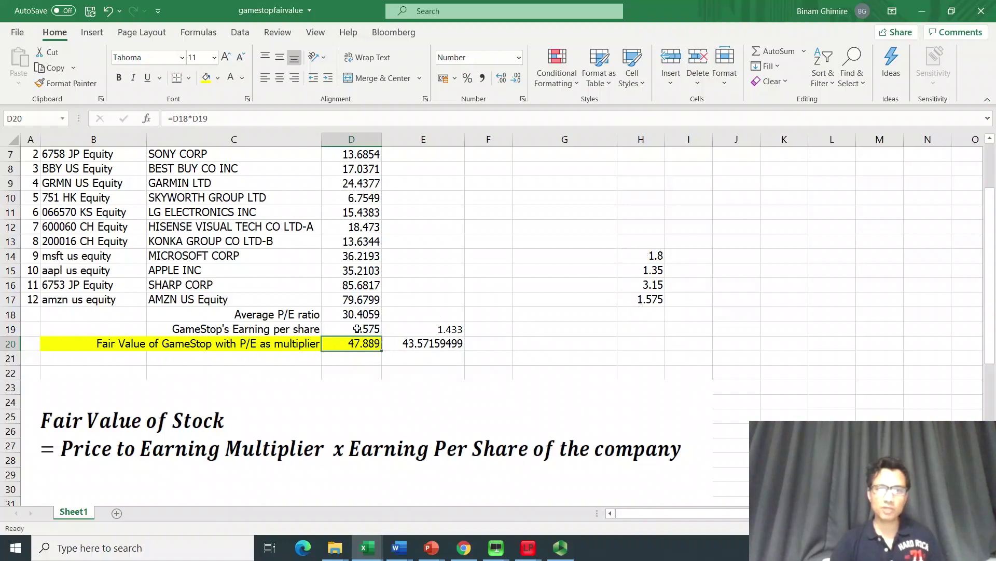
Step: Review the EPS estimates, sum and averaged EPS formulas in H14:H17, then return to D20
left_click(656, 256)
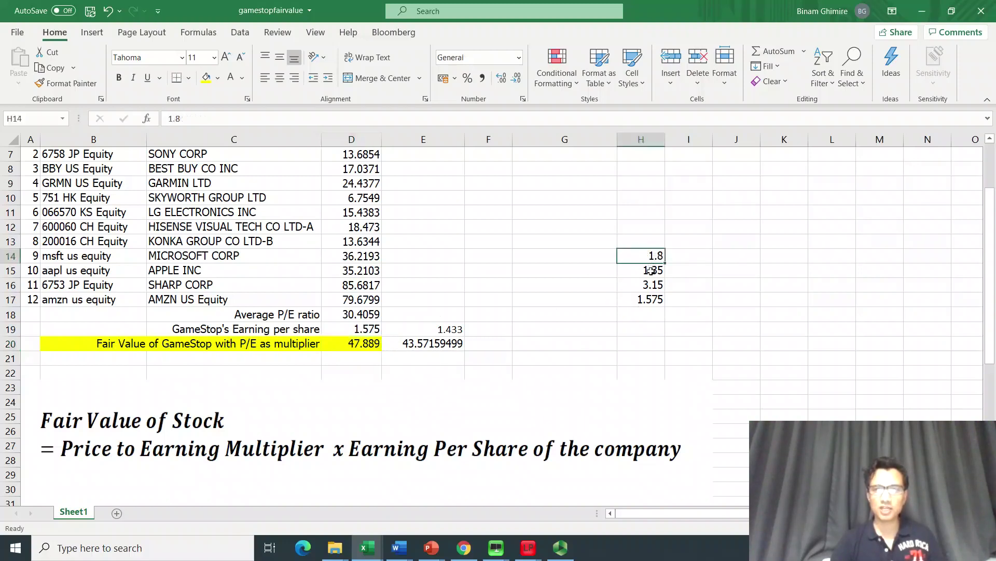
left_click(650, 271)
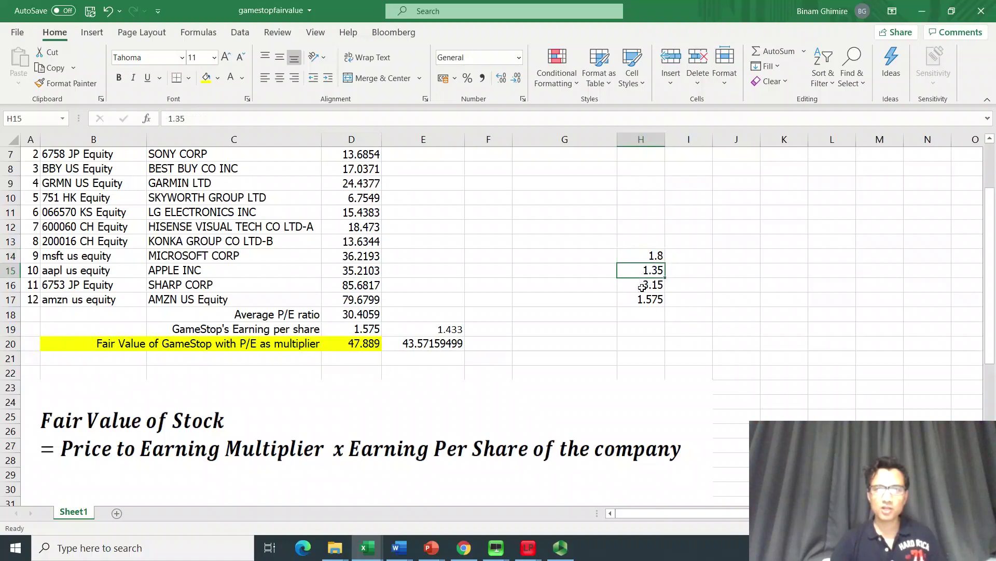
left_click(643, 286)
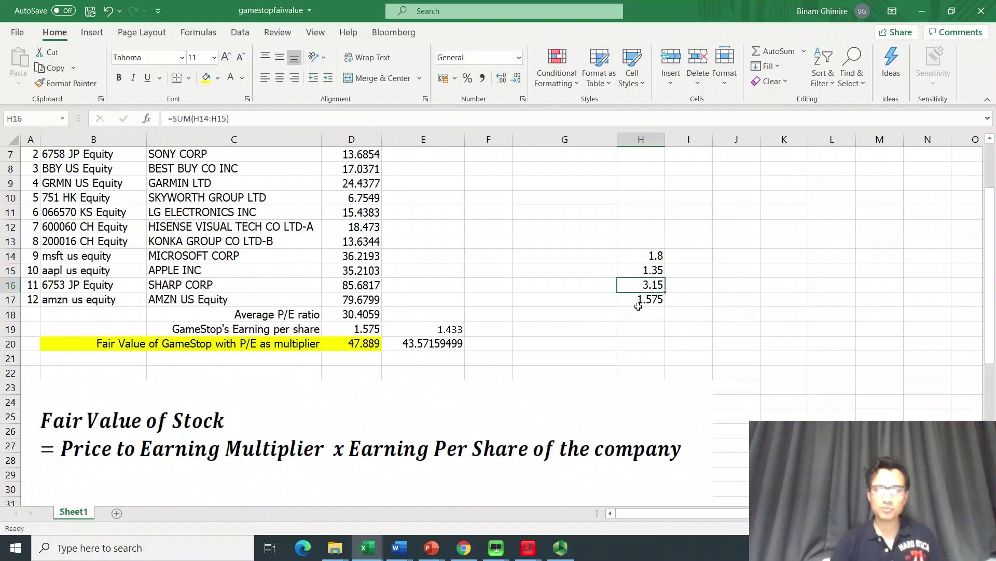
left_click(636, 303)
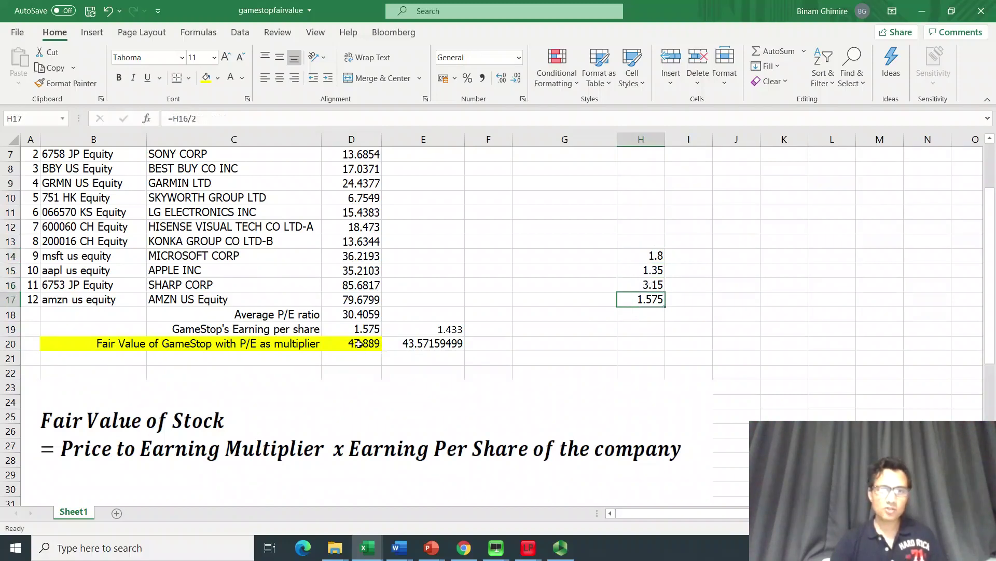
left_click(376, 346)
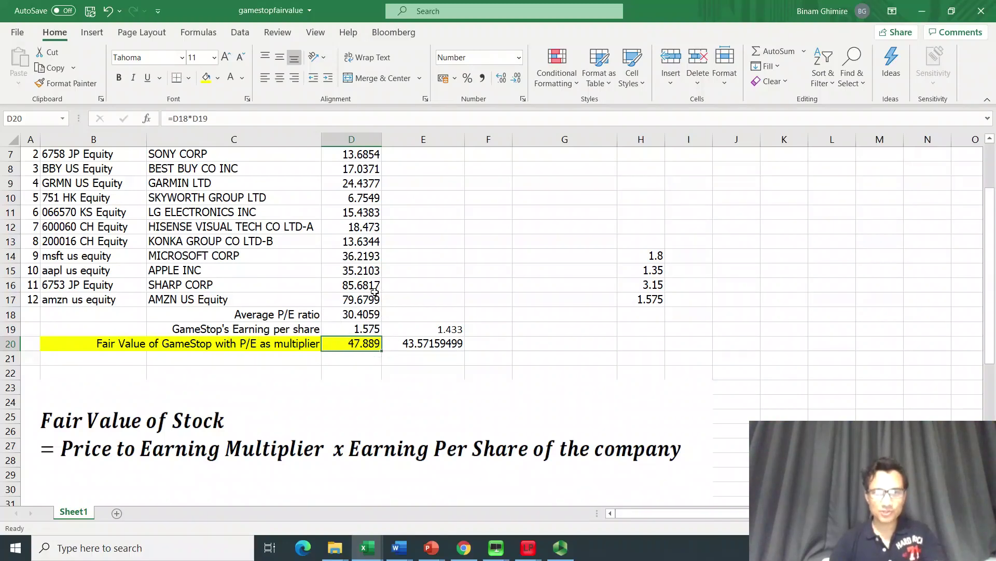
key("alt+Tab")
key("alt+Tab")
key("alt+Tab")
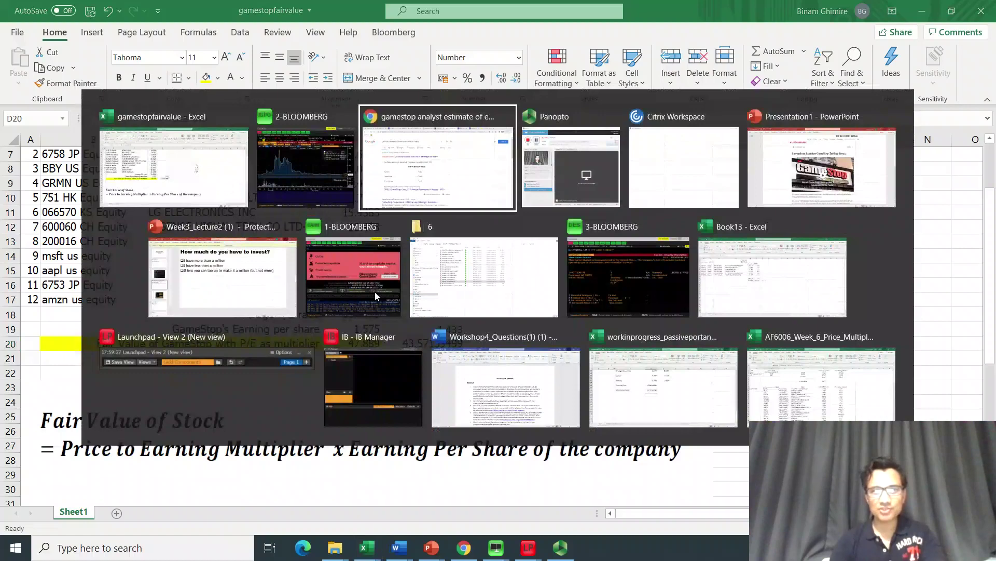